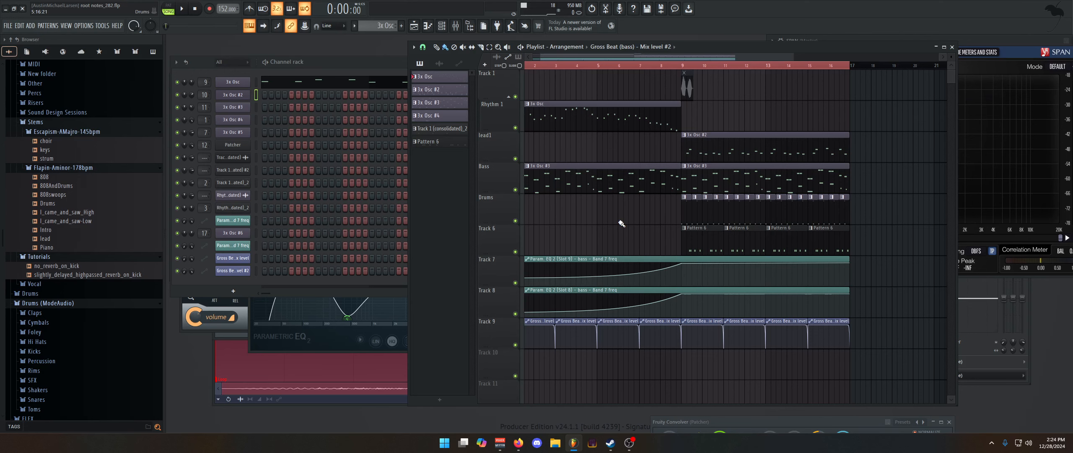
Open the Track 1 (consolidated) audio clip's channel settings and select the Track 1 (consolidated)_2 channel
{"action": "scroll", "coordinate": [708, 240], "scroll_direction": "up", "scroll_amount": 5}
{"action": "scroll", "coordinate": [699, 244], "scroll_direction": "up", "scroll_amount": 3}
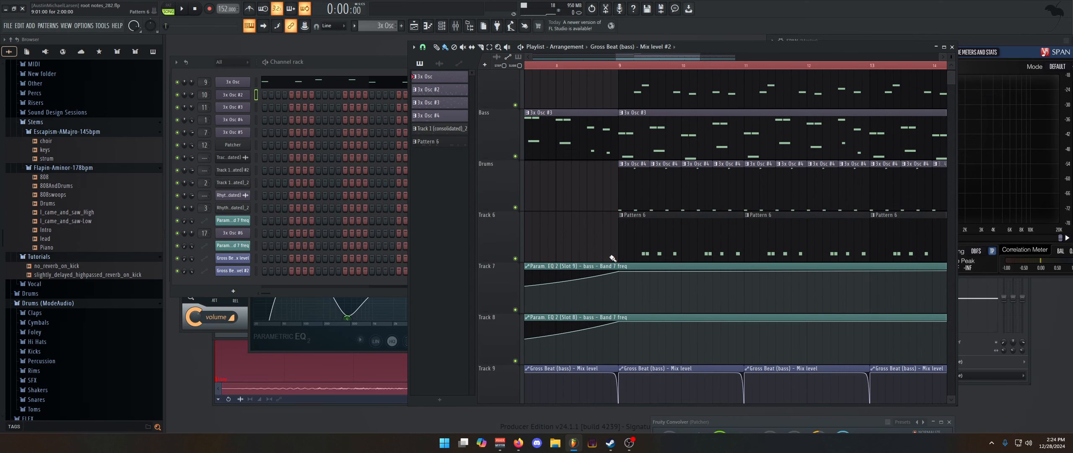
{"action": "left_click", "coordinate": [233, 159]}
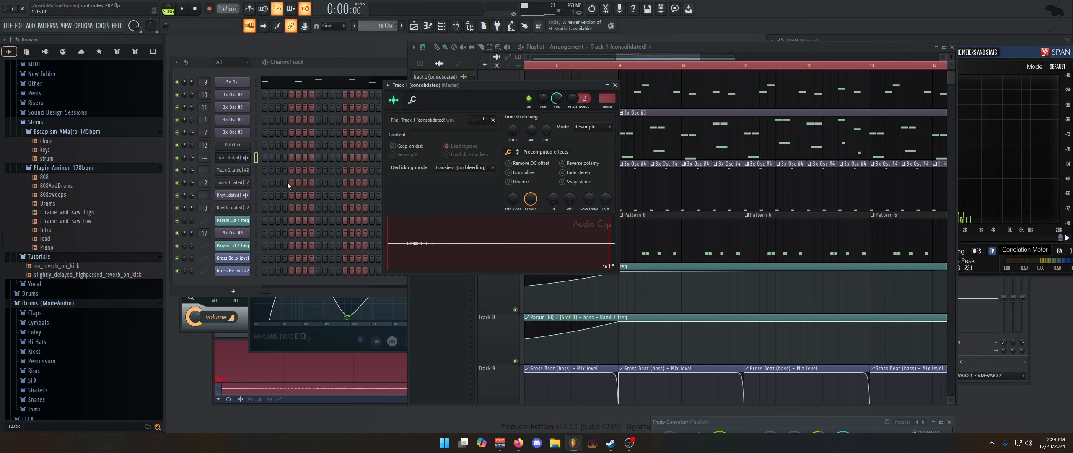
{"action": "left_click", "coordinate": [256, 182]}
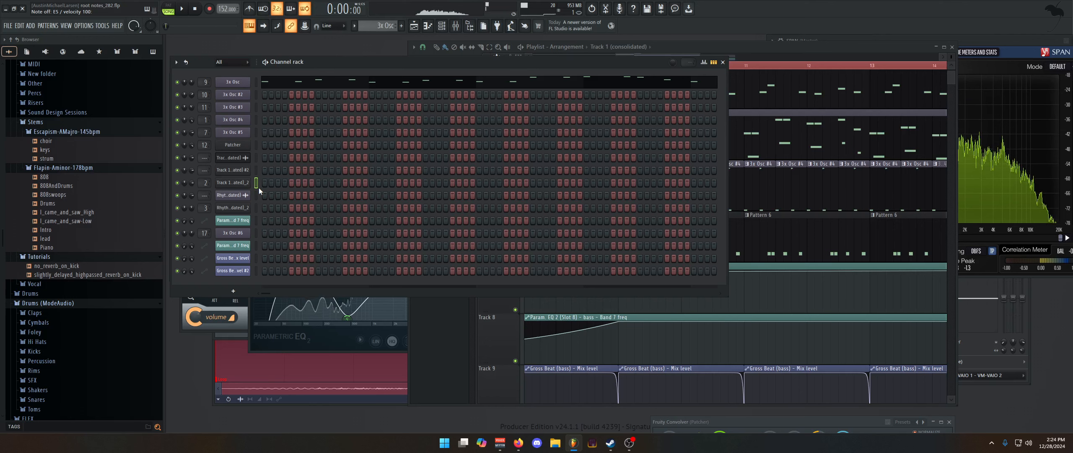
Play the arrangement from the middle of bar 11 and stop after a short listen
{"action": "key", "text": "space"}
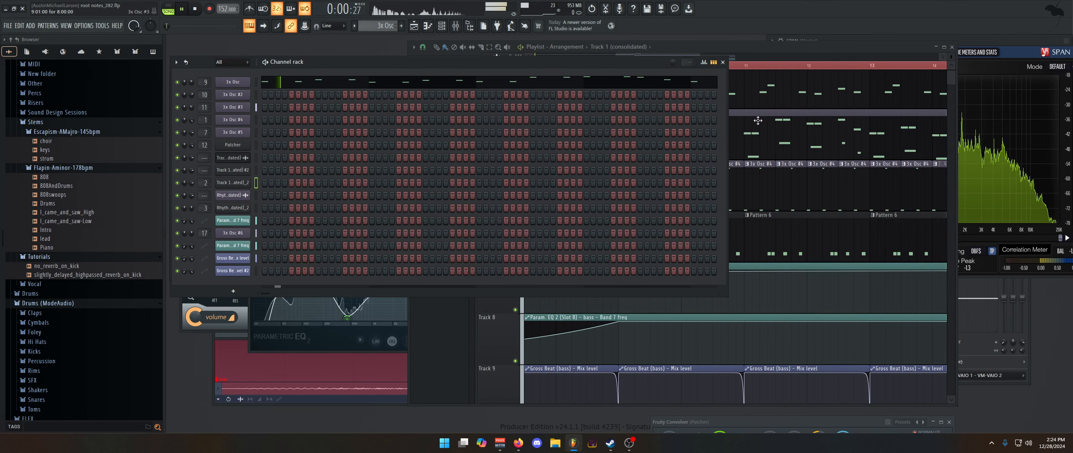
{"action": "left_click", "coordinate": [773, 64]}
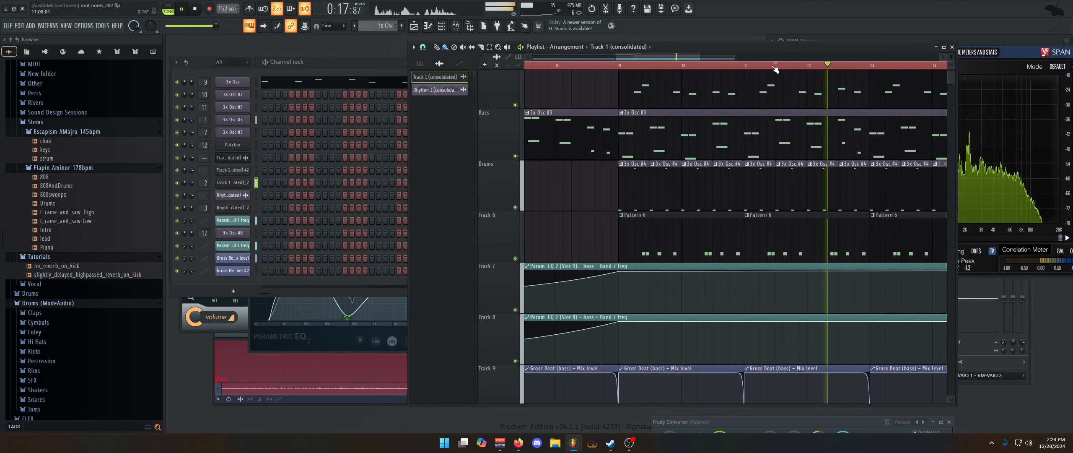
{"action": "key", "text": "space"}
{"action": "scroll", "coordinate": [728, 280], "scroll_direction": "down", "scroll_amount": 2}
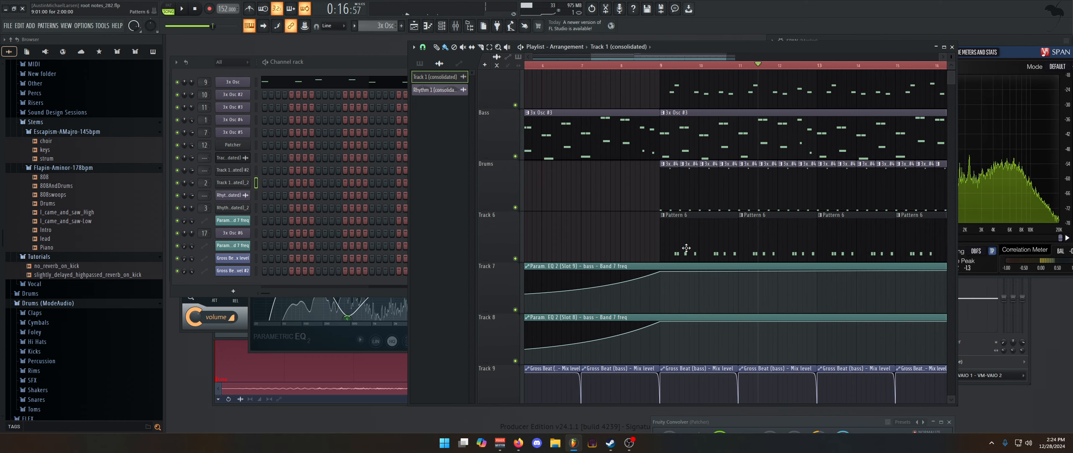
Select Pattern 6 and examine the Rhythm 1 (consolidated)_2 sampler, auditioning a note and showing its sample settings
{"action": "left_click", "coordinate": [685, 242]}
{"action": "left_click", "coordinate": [235, 207]}
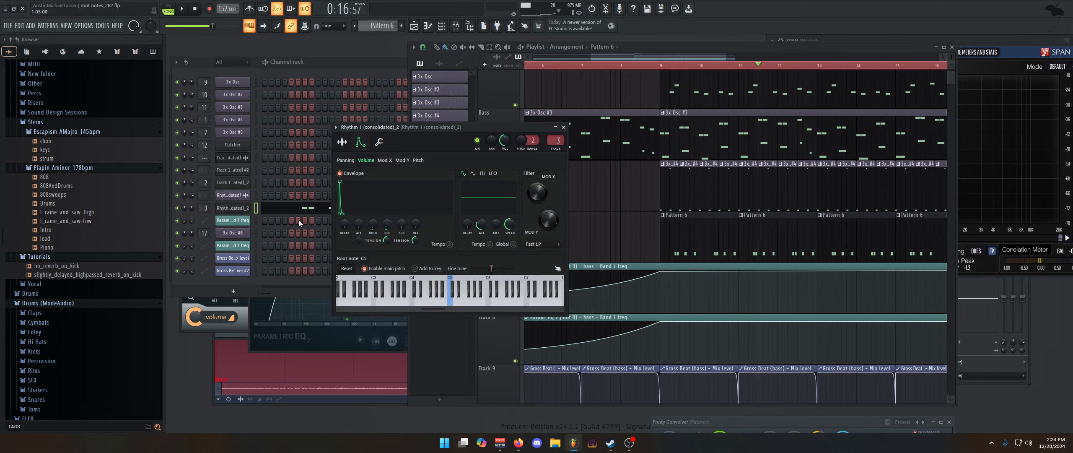
{"action": "left_click", "coordinate": [443, 294]}
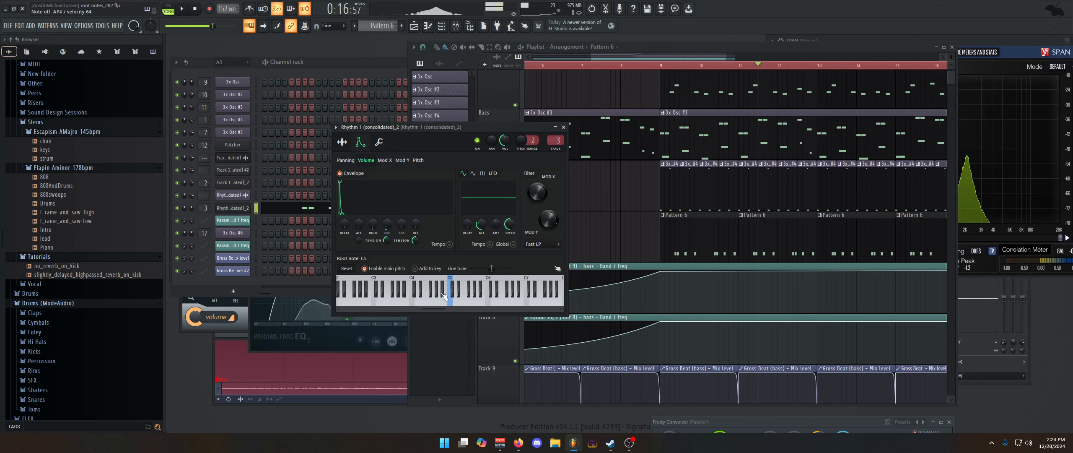
{"action": "left_click", "coordinate": [342, 142]}
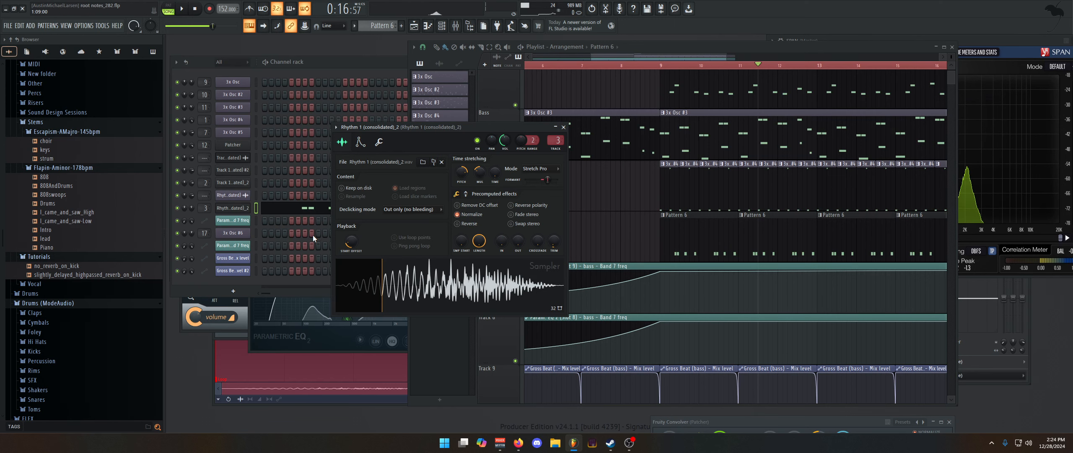
View the 3x Osc #6 channel's plugin and play the second half of the arrangement to hear it in context
{"action": "left_click", "coordinate": [256, 196]}
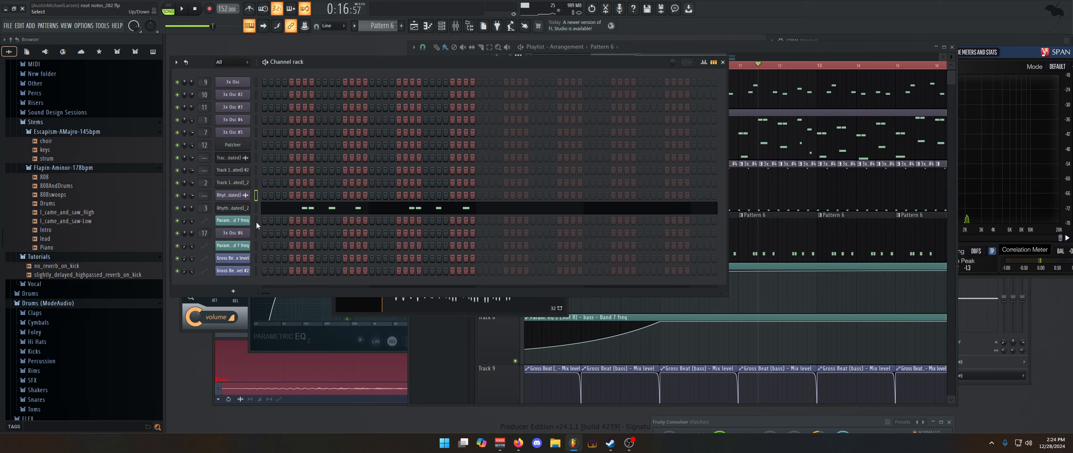
{"action": "left_click", "coordinate": [233, 233]}
{"action": "left_click", "coordinate": [414, 90]}
{"action": "key", "text": "space"}
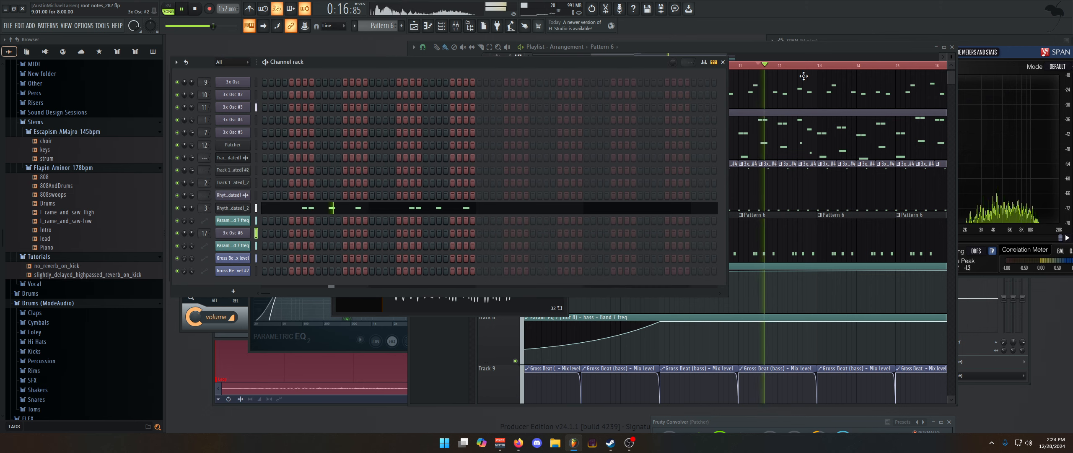
{"action": "left_click", "coordinate": [741, 57]}
{"action": "scroll", "coordinate": [736, 174], "scroll_direction": "down", "scroll_amount": 3}
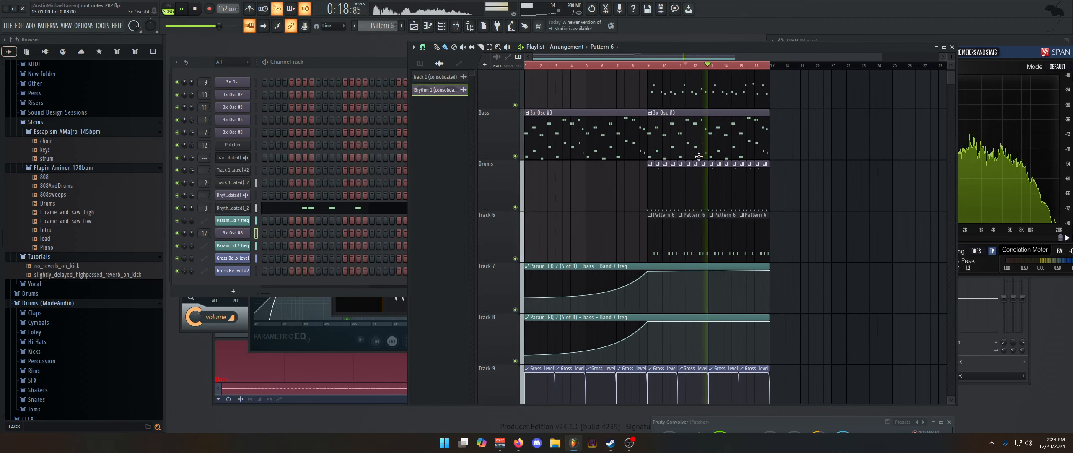
{"action": "key", "text": "space"}
Mute the Drums track and Track 6 in the playlist and solo the Bass track
{"action": "scroll", "coordinate": [680, 244], "scroll_direction": "up", "scroll_amount": 3}
{"action": "scroll", "coordinate": [684, 254], "scroll_direction": "down", "scroll_amount": 5}
{"action": "scroll", "coordinate": [681, 250], "scroll_direction": "up", "scroll_amount": 3}
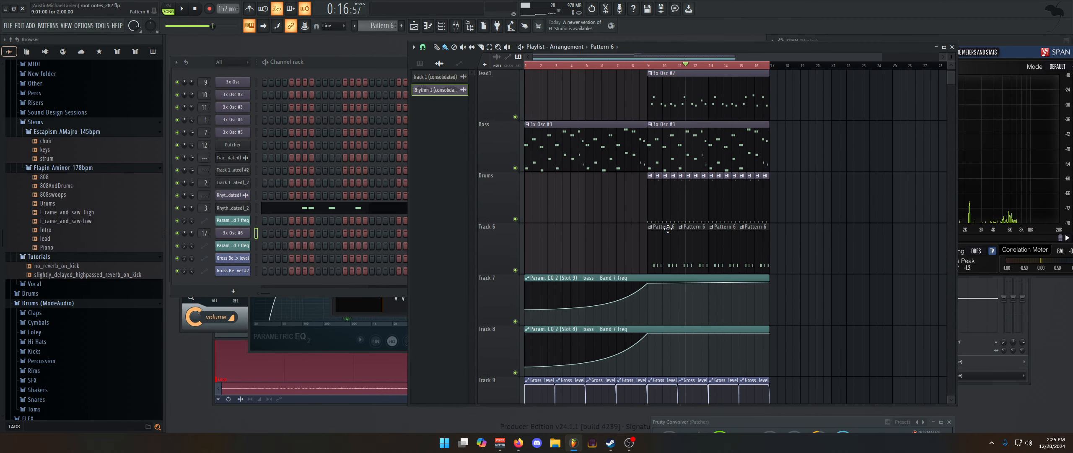
{"action": "left_click", "coordinate": [515, 219]}
{"action": "left_click", "coordinate": [515, 270]}
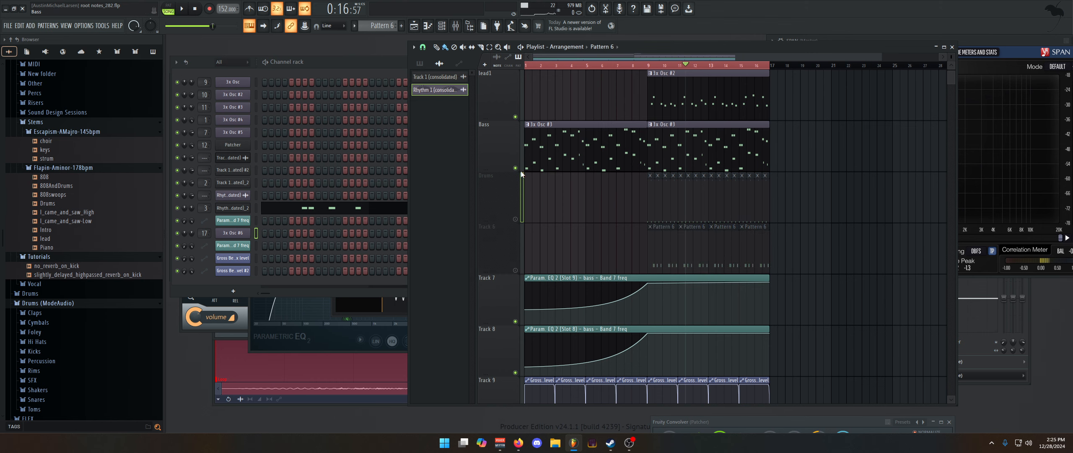
{"action": "left_click", "coordinate": [515, 167], "text": "ctrl"}
Play the soloed Bass track from bar 9 and from bar 1, and show the bass insert in the mixer
{"action": "key", "text": "space"}
{"action": "left_click", "coordinate": [649, 66]}
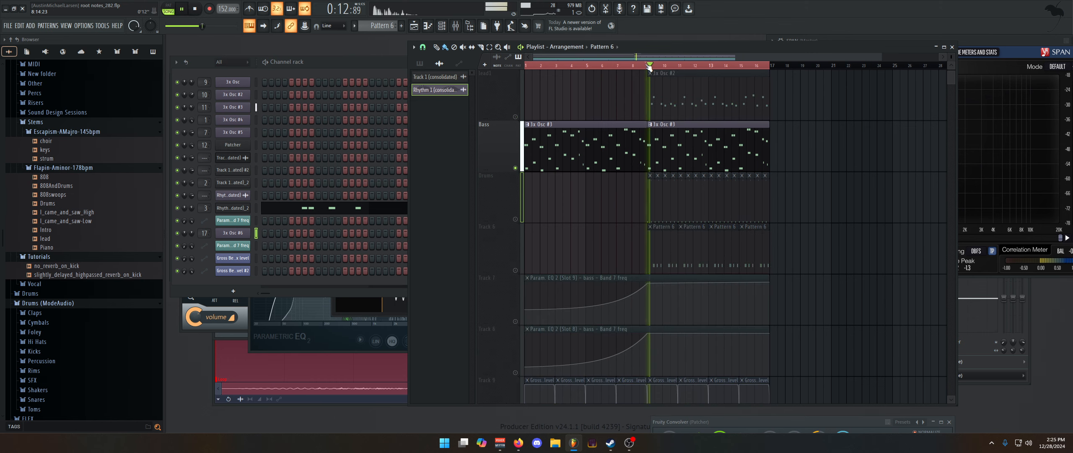
{"action": "left_click", "coordinate": [525, 66]}
{"action": "key", "text": "space"}
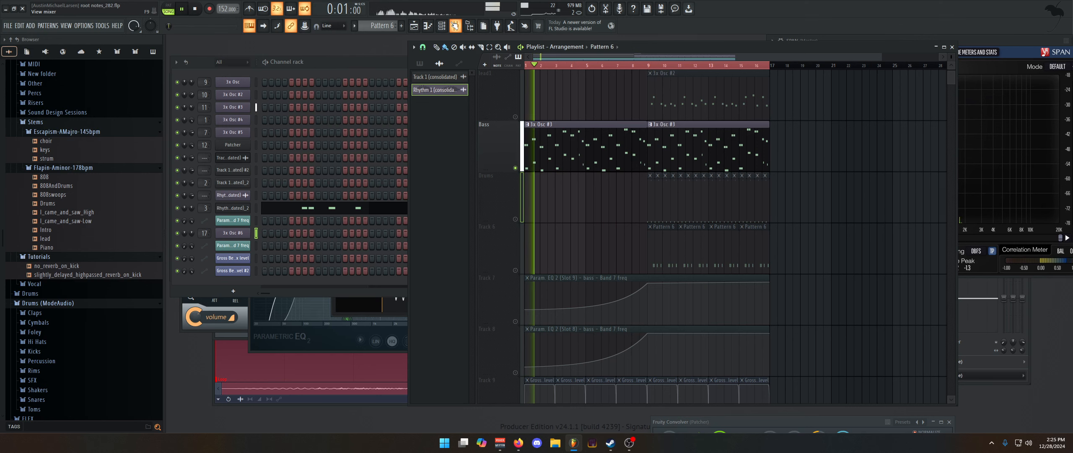
{"action": "key", "text": "F9"}
{"action": "left_click", "coordinate": [842, 215]}
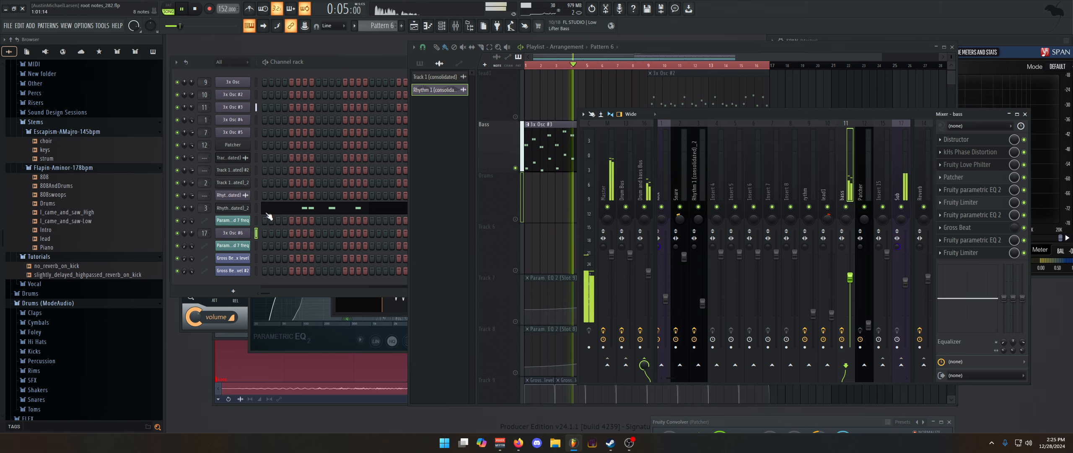
Inspect the 3x Osc #6 sub synth and its Sub mixer insert with a short playback
{"action": "left_click", "coordinate": [233, 232]}
{"action": "key", "text": "space"}
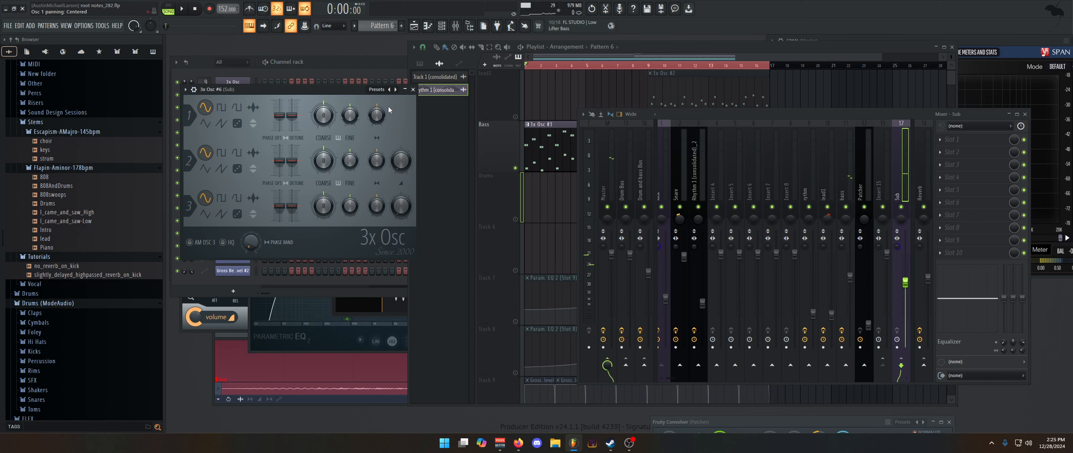
{"action": "left_click", "coordinate": [413, 89]}
{"action": "left_click", "coordinate": [233, 233]}
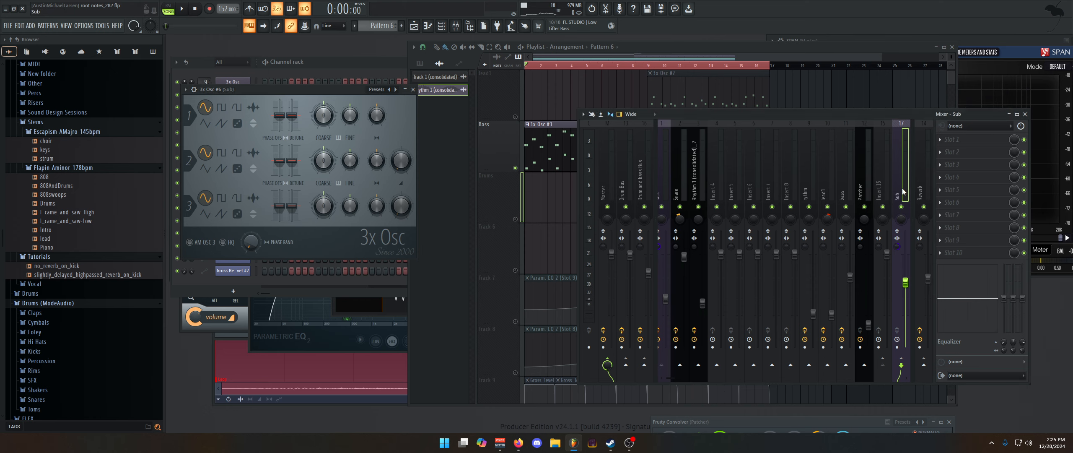
{"action": "key", "text": "space"}
{"action": "key", "text": "space"}
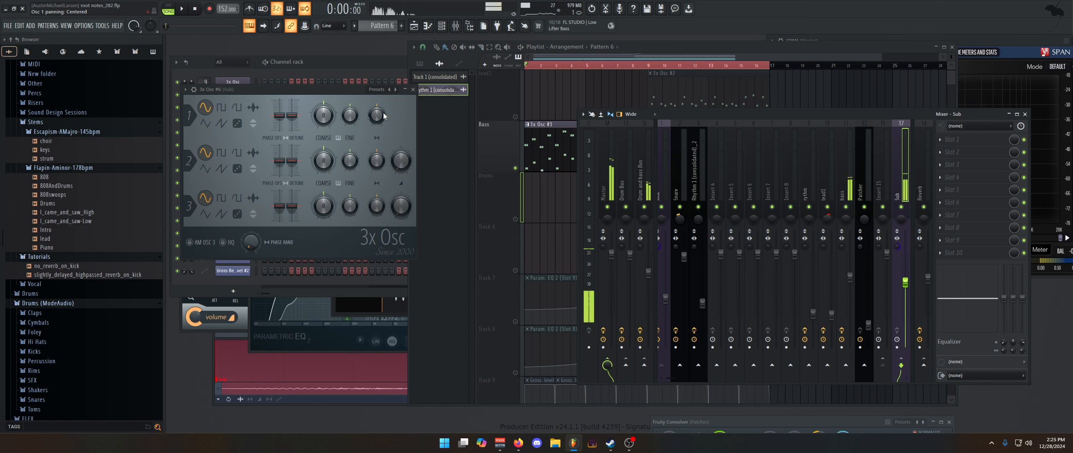
{"action": "left_click", "coordinate": [412, 89]}
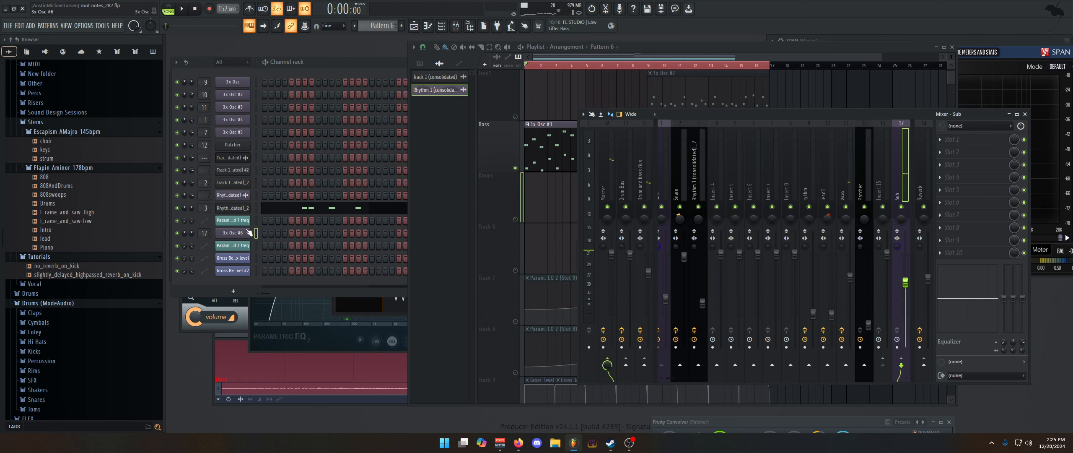
Mute the 3x Osc #3 bass channel and play the sub on its own
{"action": "key", "text": "space"}
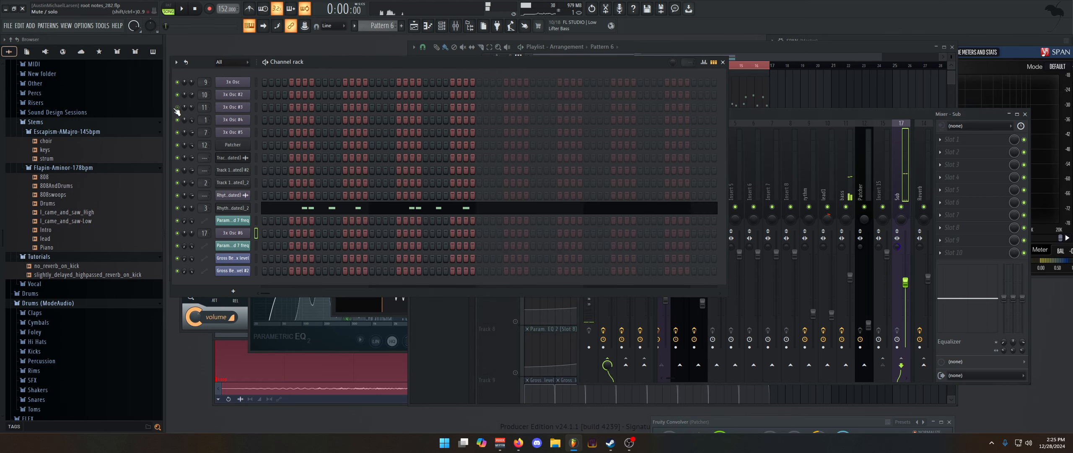
{"action": "left_click", "coordinate": [177, 107]}
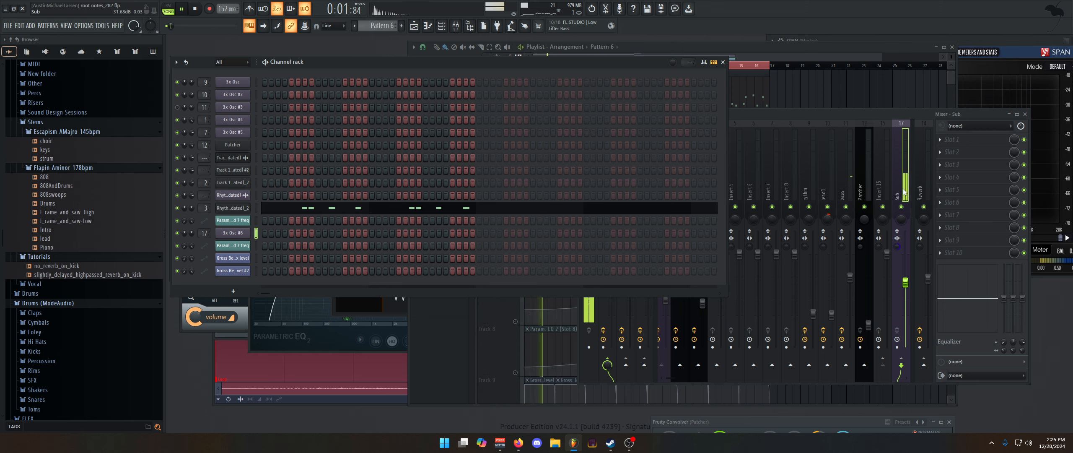
{"action": "key", "text": "space"}
Mute the Rhythm 1 (consolidated)_2 channel, and unmute 3x Osc #3 and open its volume envelope settings
{"action": "left_click", "coordinate": [177, 207]}
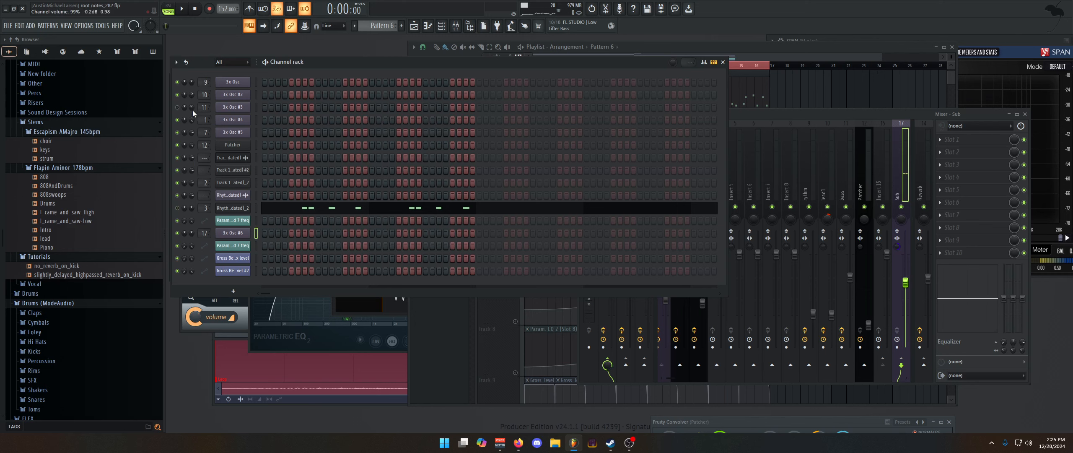
{"action": "left_click", "coordinate": [178, 107]}
{"action": "left_click", "coordinate": [226, 108]}
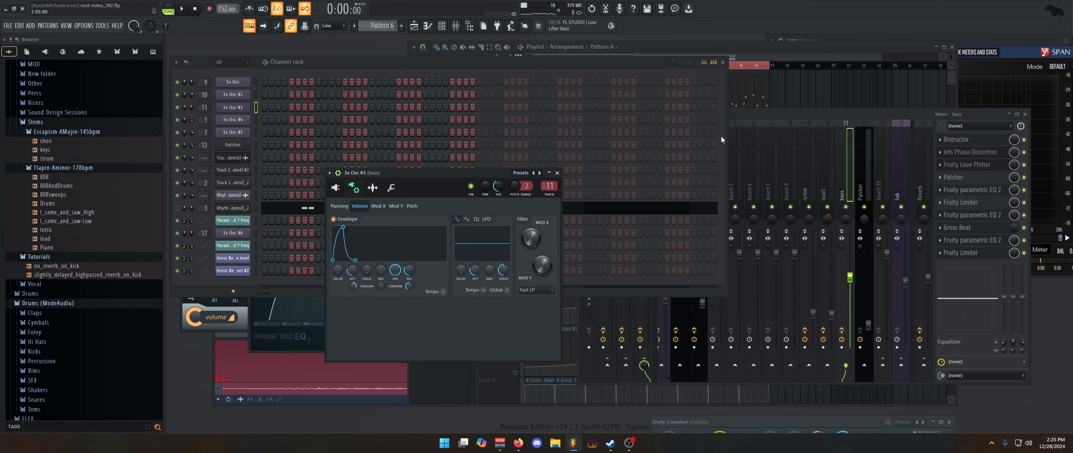
Solo the bass insert in the mixer during playback
{"action": "left_click", "coordinate": [765, 117]}
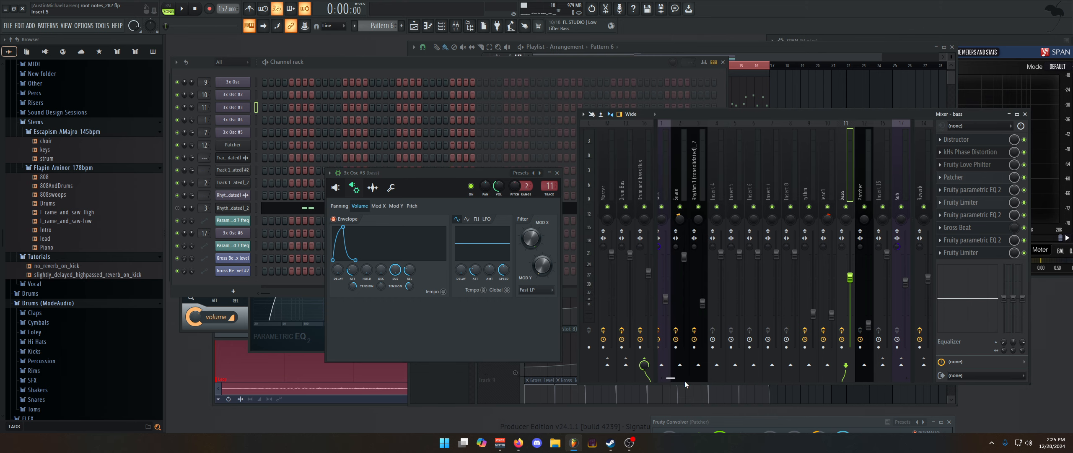
{"action": "mouse_move", "coordinate": [672, 378]}
{"action": "left_mouse_down"}
{"action": "mouse_move", "coordinate": [659, 379]}
{"action": "mouse_move", "coordinate": [673, 379]}
{"action": "left_mouse_up"}
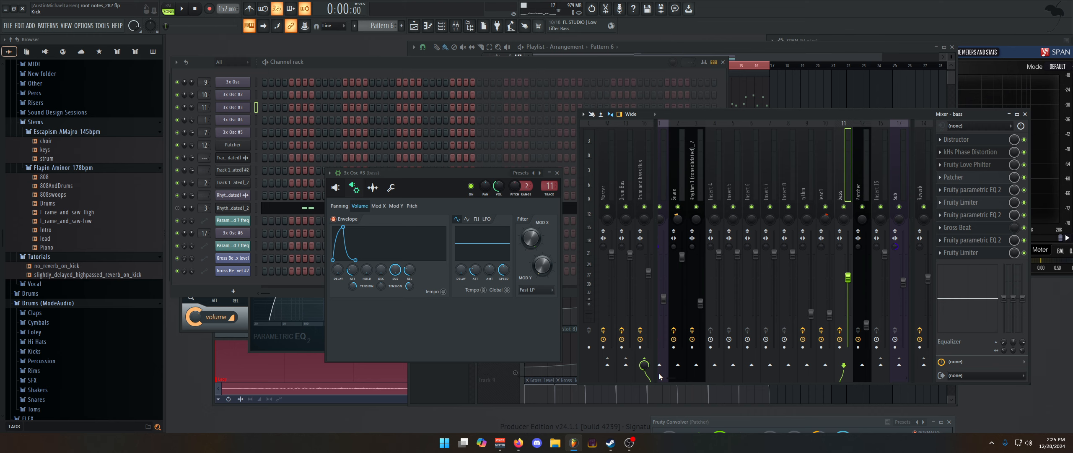
{"action": "key", "text": "space"}
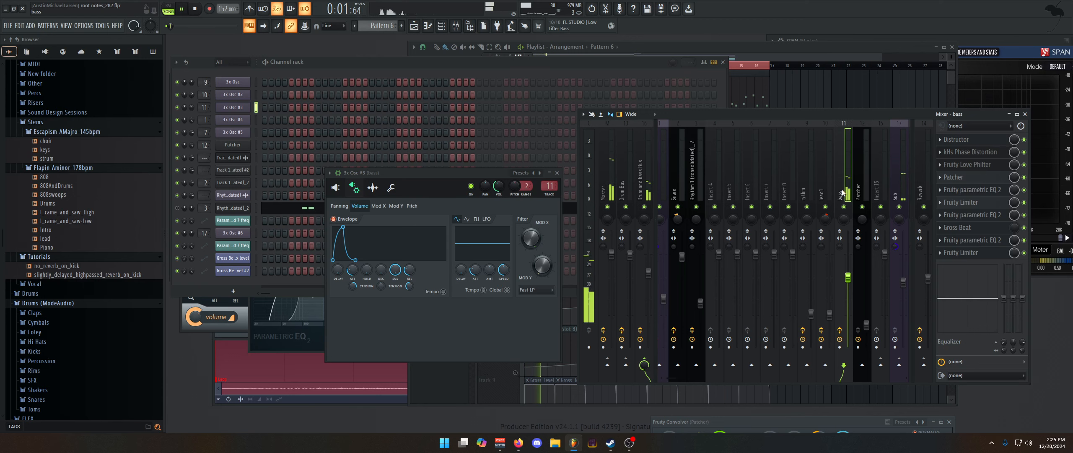
{"action": "right_click", "coordinate": [843, 207]}
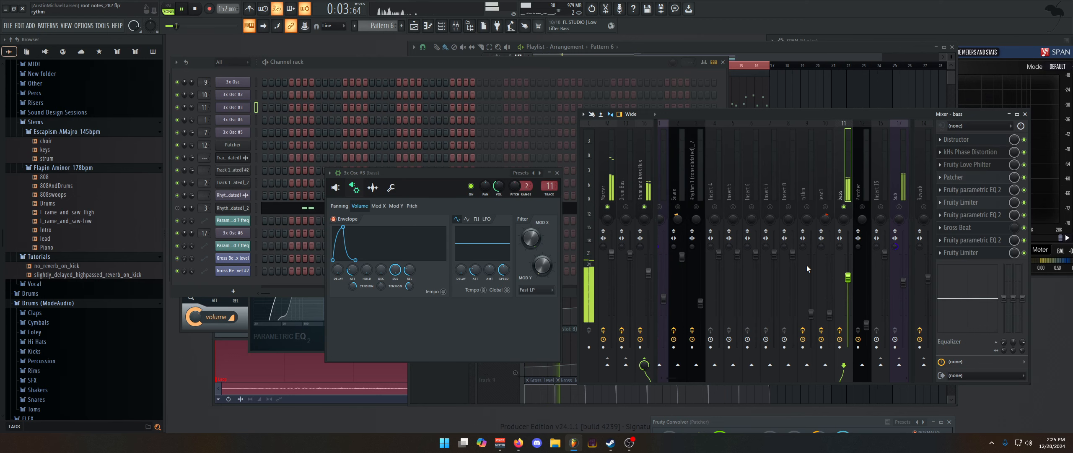
{"action": "key", "text": "space"}
Check Distructor on the bass insert, and bypass every effect below it to play the bass through Distructor only
{"action": "left_click", "coordinate": [956, 139]}
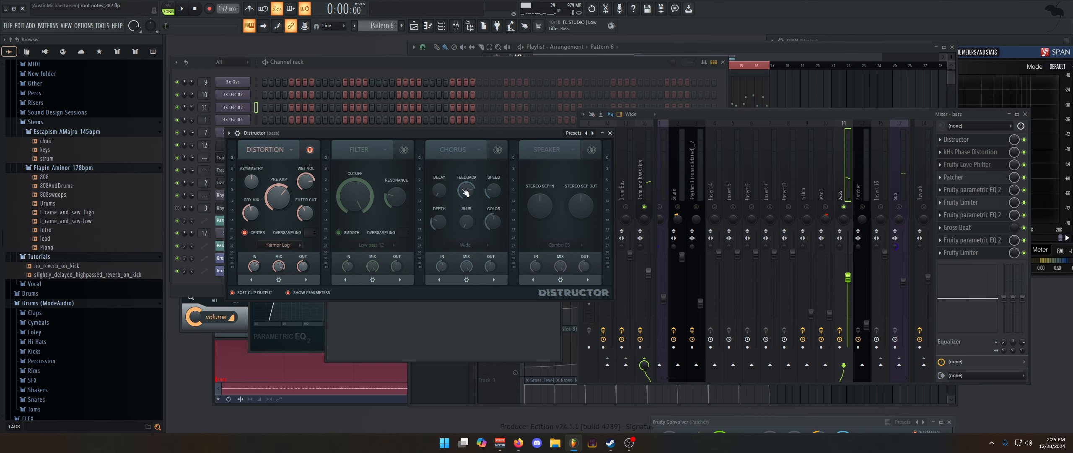
{"action": "left_click", "coordinate": [610, 133]}
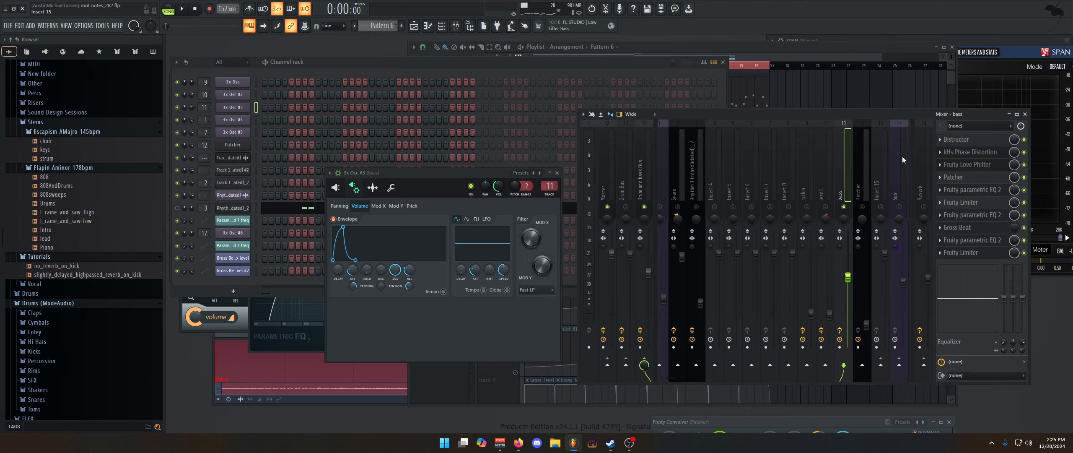
{"action": "right_click", "coordinate": [1024, 152]}
{"action": "left_click", "coordinate": [1027, 158]}
{"action": "key", "text": "space"}
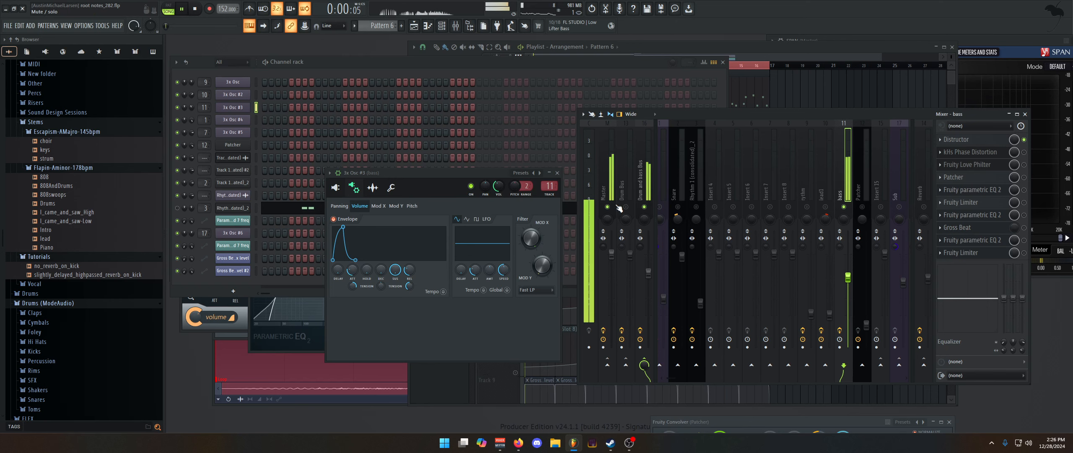
{"action": "key", "text": "space"}
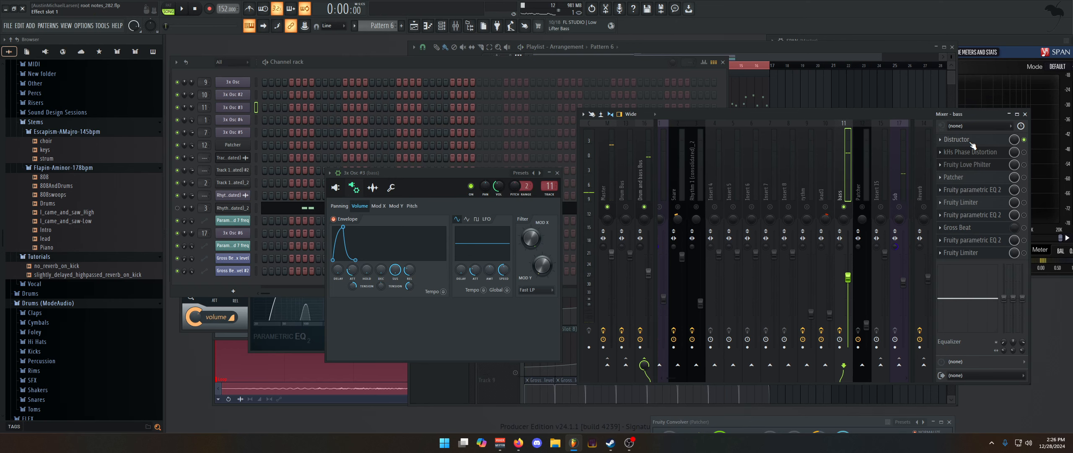
Examine Distructor's distortion settings on the bass insert while playing the bass
{"action": "left_click", "coordinate": [958, 140]}
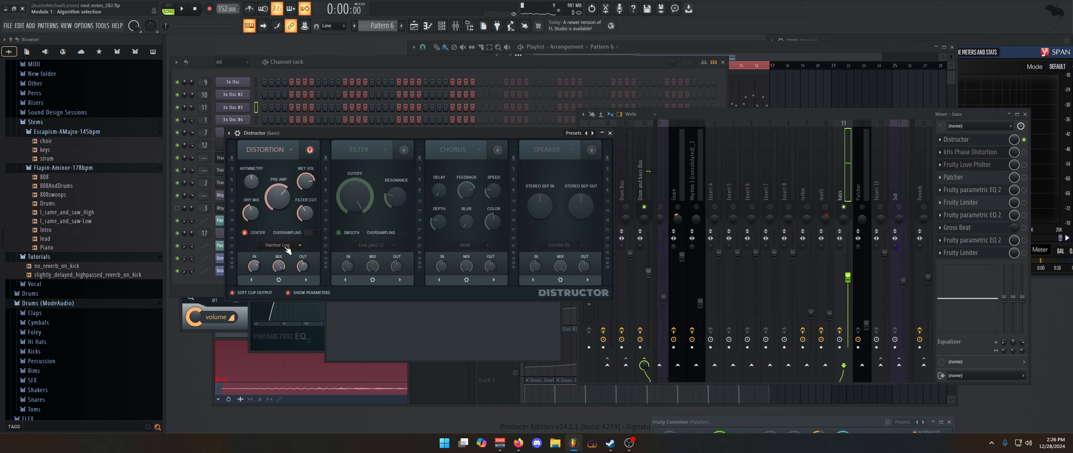
{"action": "key", "text": "space"}
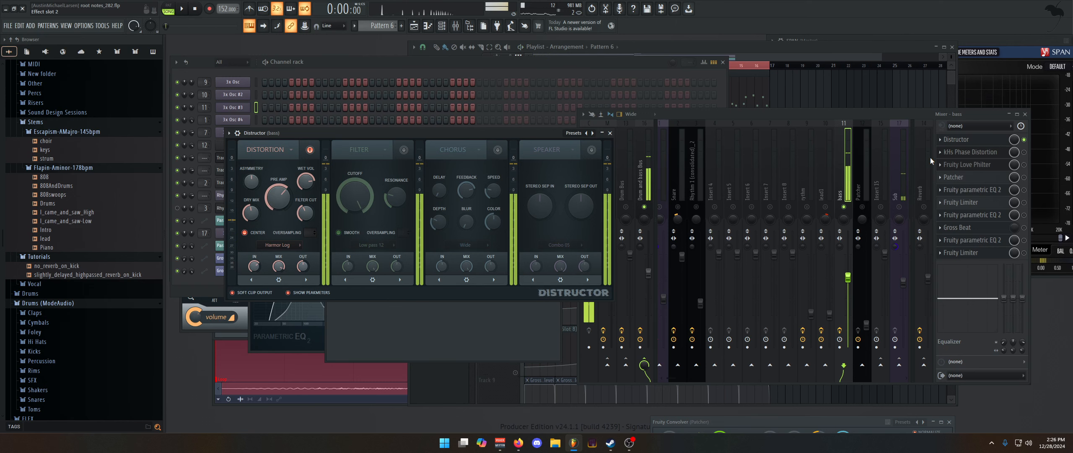
{"action": "key", "text": "space"}
{"action": "left_click", "coordinate": [609, 133]}
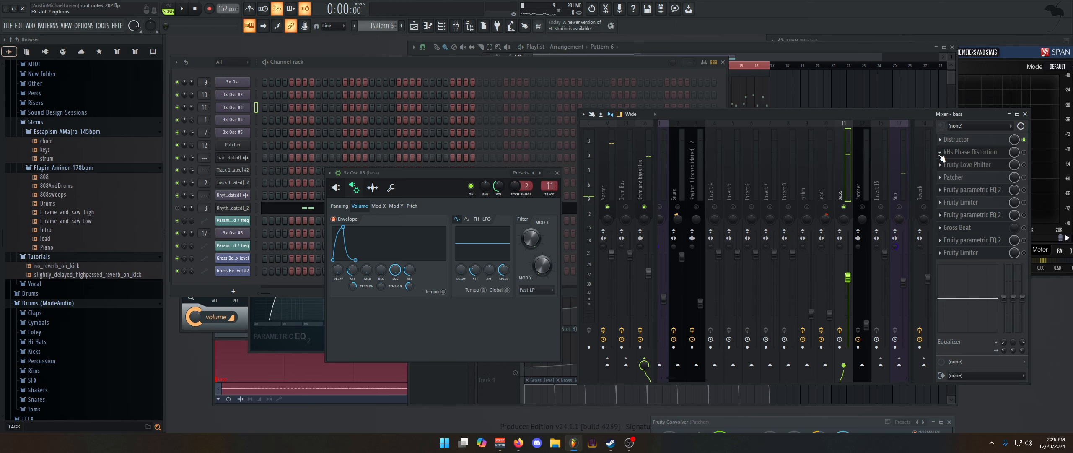
Check kHs Phase Distortion, re-enable it and Fruity Love Philter on the bass insert, and open Love Philter's cutoff envelope
{"action": "left_click", "coordinate": [967, 155]}
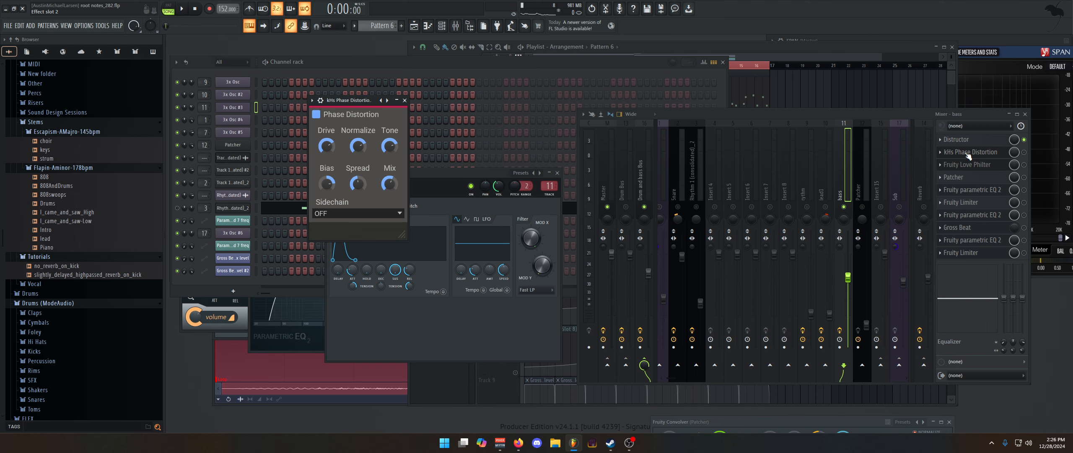
{"action": "left_click", "coordinate": [1023, 153]}
{"action": "left_click", "coordinate": [965, 169]}
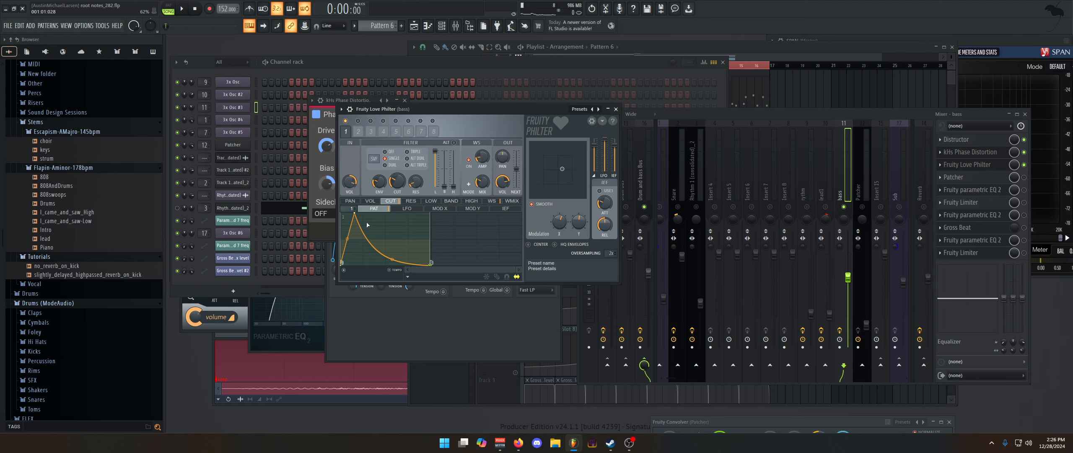
Examine the loop start and sustain / loop end options on the first and last points of Love Philter's cutoff envelope
{"action": "right_click", "coordinate": [343, 264]}
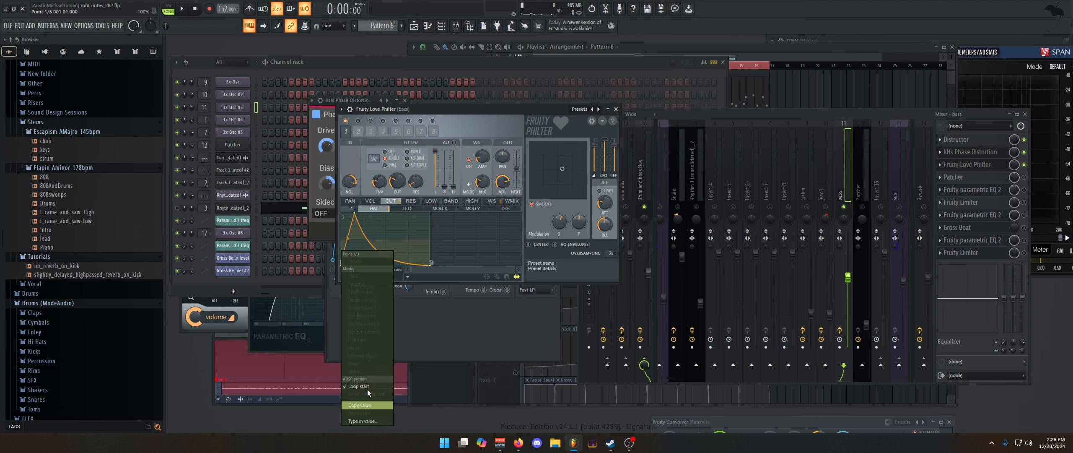
{"action": "left_click", "coordinate": [433, 261]}
{"action": "right_click", "coordinate": [429, 264]}
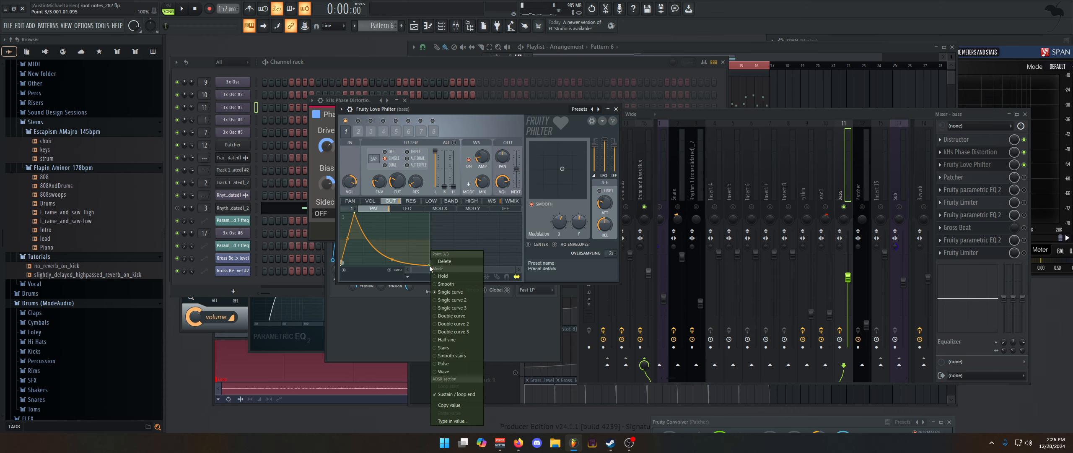
{"action": "left_click", "coordinate": [452, 394]}
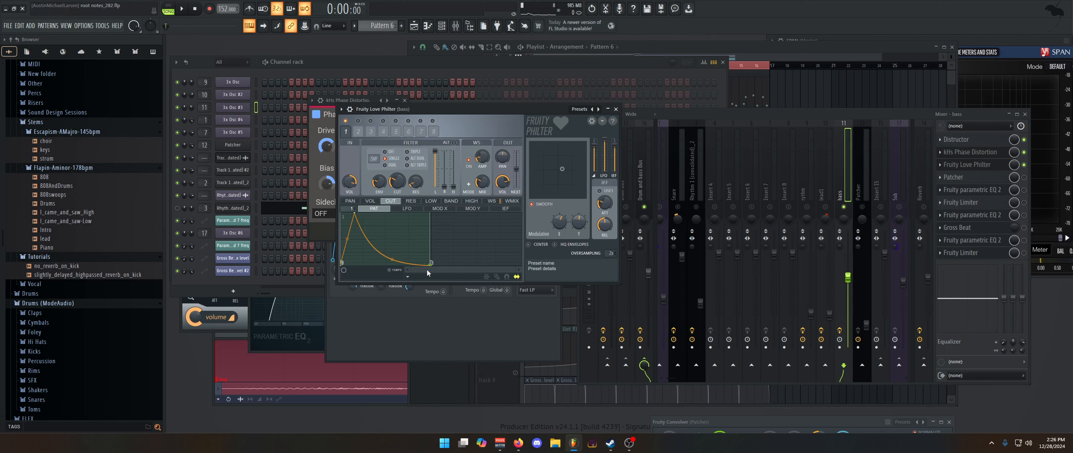
{"action": "right_click", "coordinate": [343, 263]}
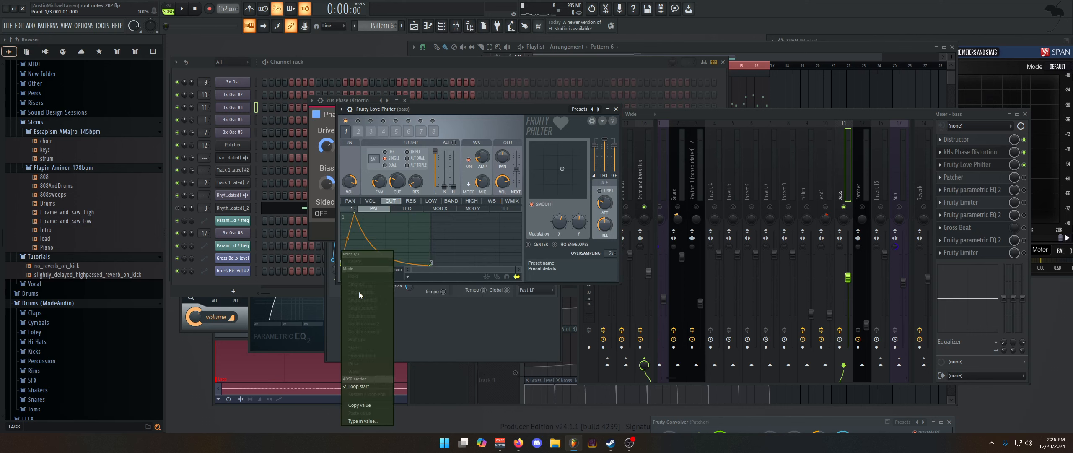
{"action": "right_click", "coordinate": [431, 264]}
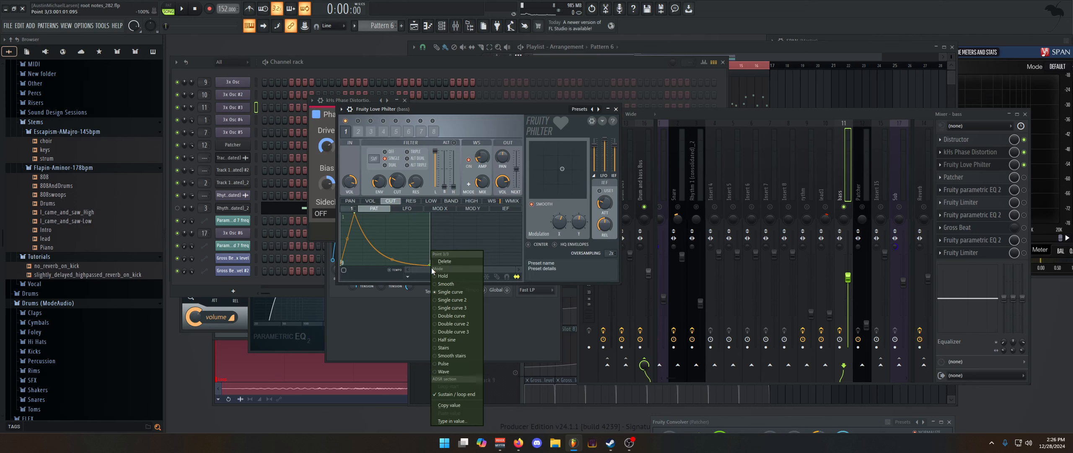
{"action": "left_click_drag", "start_coordinate": [420, 270], "coordinate": [443, 270]}
Play the bass through Love Philter and view the plugin's waveshaper curve
{"action": "key", "text": "space"}
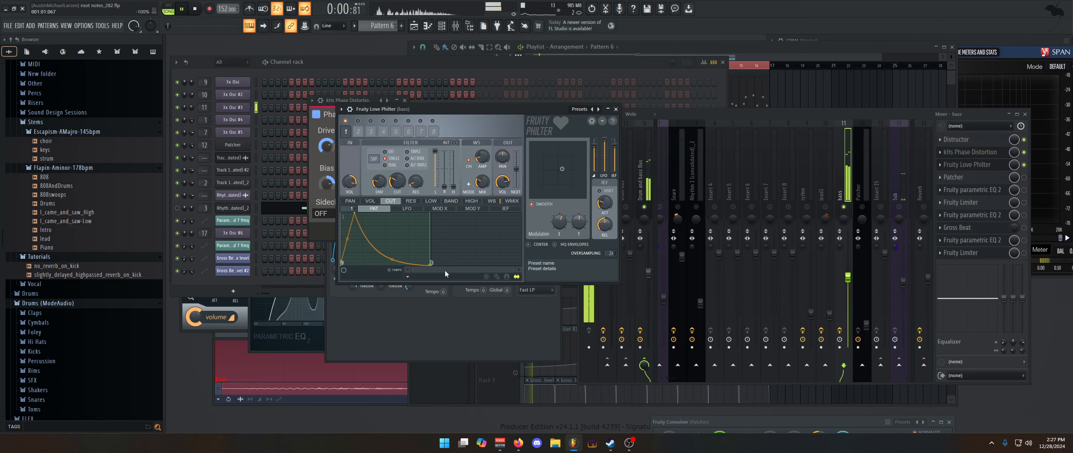
{"action": "key", "text": "space"}
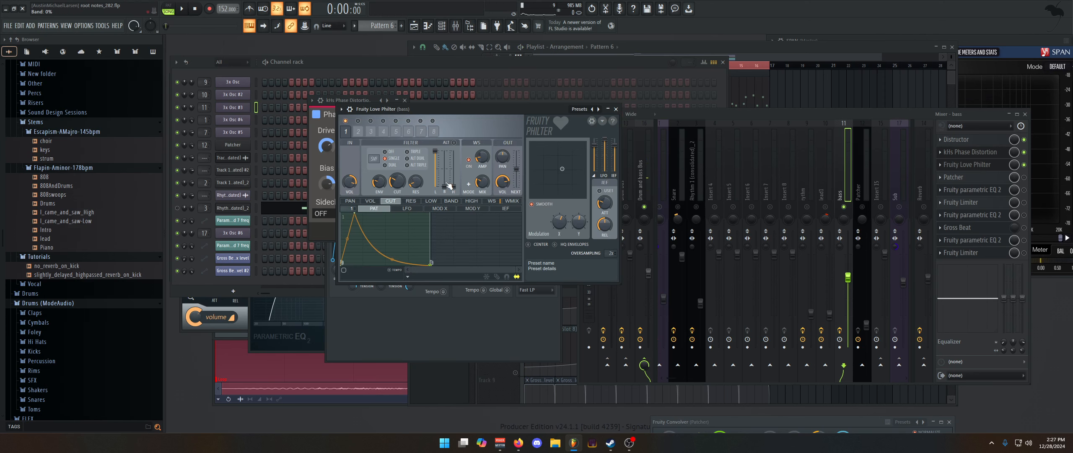
{"action": "left_click", "coordinate": [493, 201]}
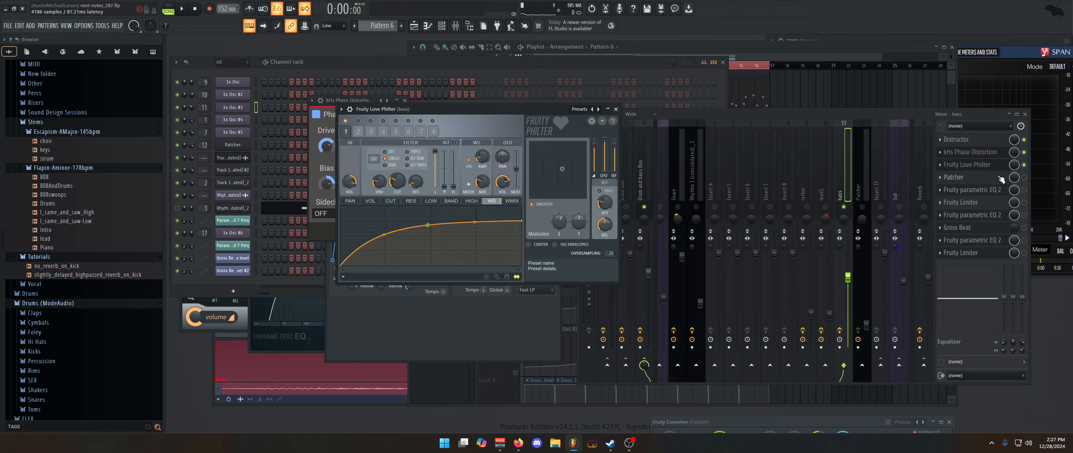
Re-enable and open Patcher on the bass insert, enlarge its window to fit the whole map, and check Frequency Shifter
{"action": "left_click", "coordinate": [964, 178]}
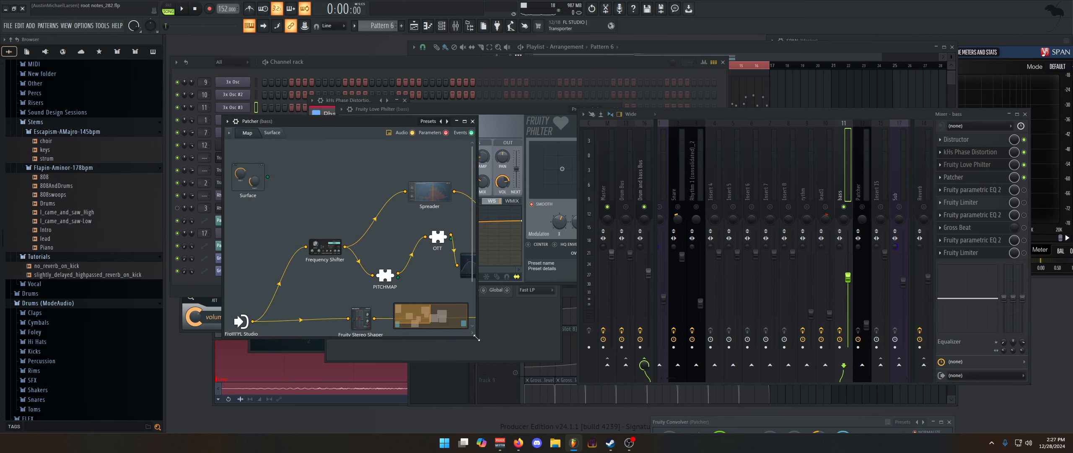
{"action": "left_click_drag", "start_coordinate": [477, 338], "coordinate": [685, 383]}
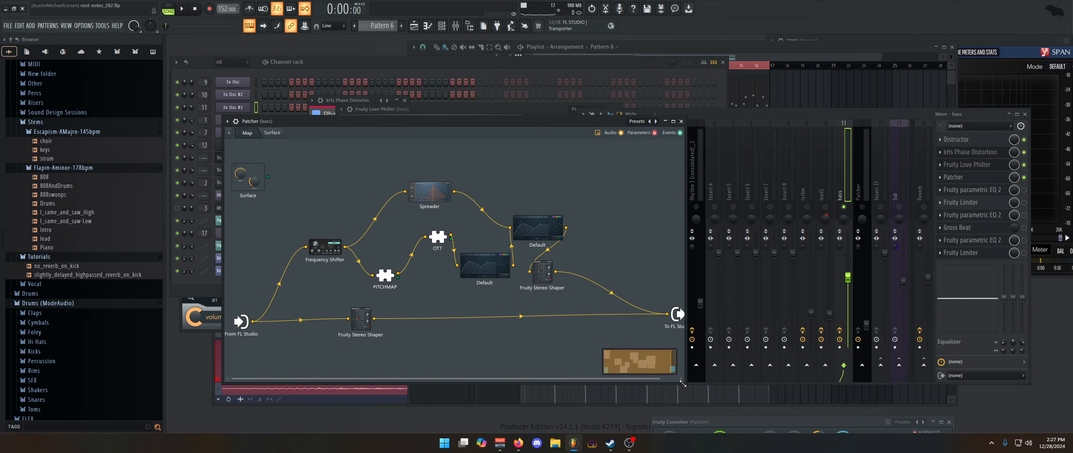
{"action": "left_click", "coordinate": [325, 254]}
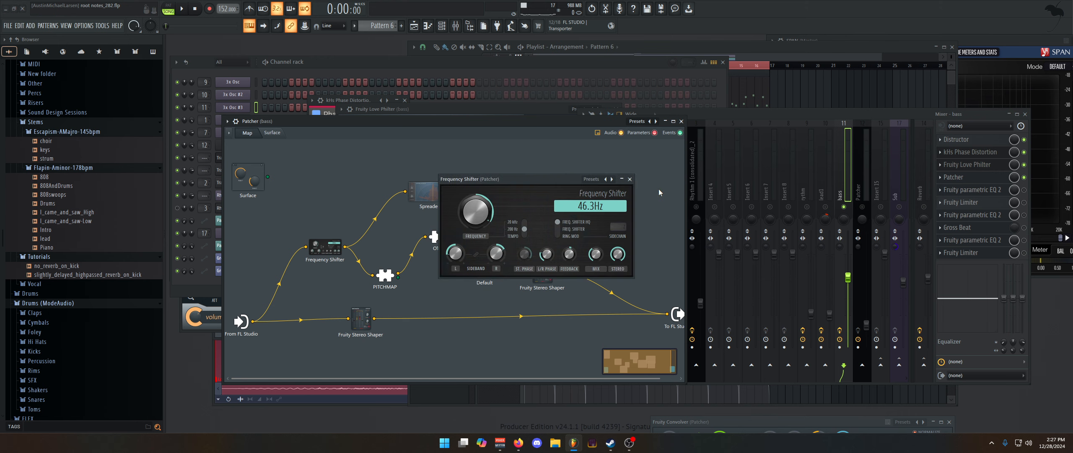
{"action": "left_click", "coordinate": [630, 179]}
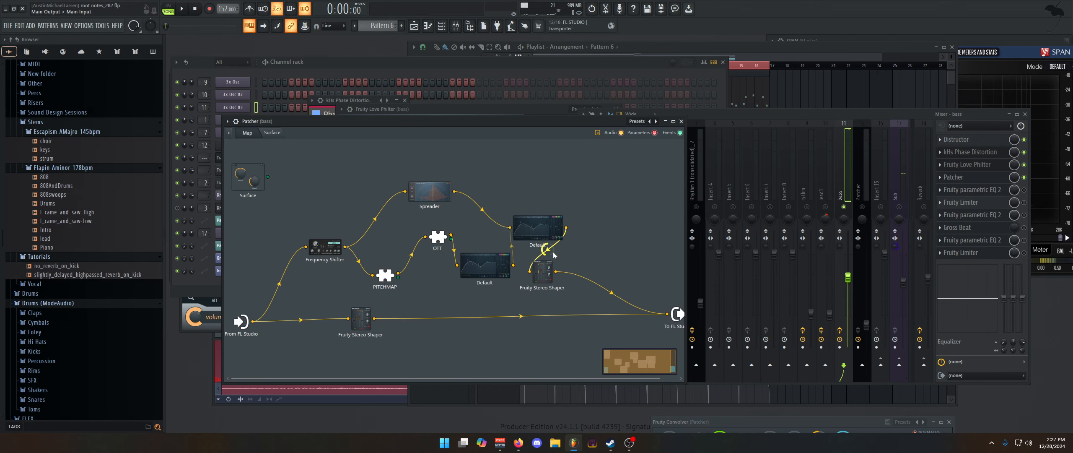
Move the upper-path Fruity Stereo Shaper node clear of the EQ nodes, check the final EQ's curve, and play the bass
{"action": "left_click_drag", "start_coordinate": [542, 272], "coordinate": [633, 263]}
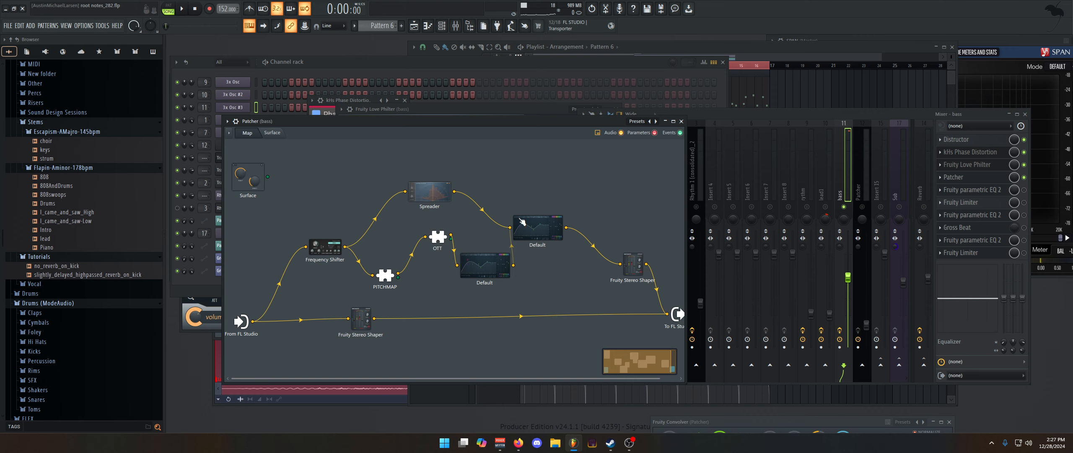
{"action": "double_click", "coordinate": [535, 234]}
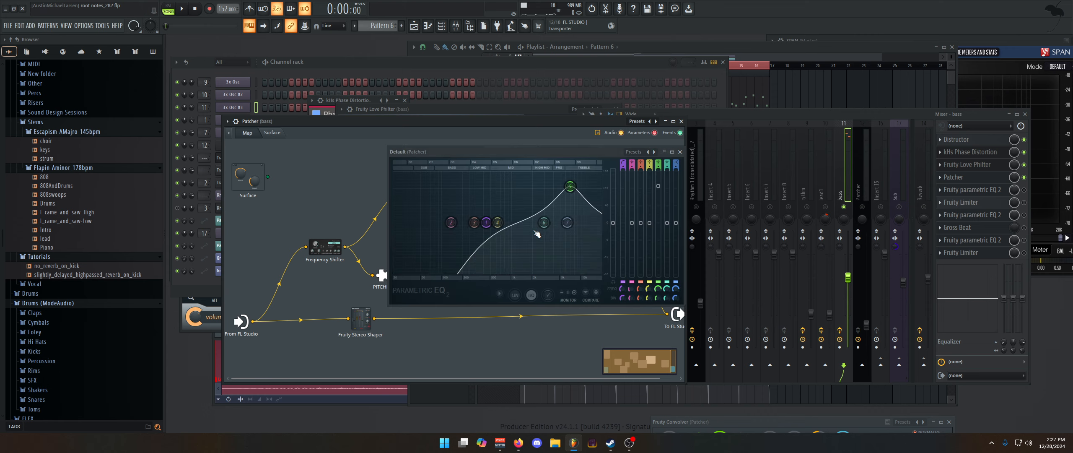
{"action": "left_click", "coordinate": [680, 152]}
{"action": "key", "text": "space"}
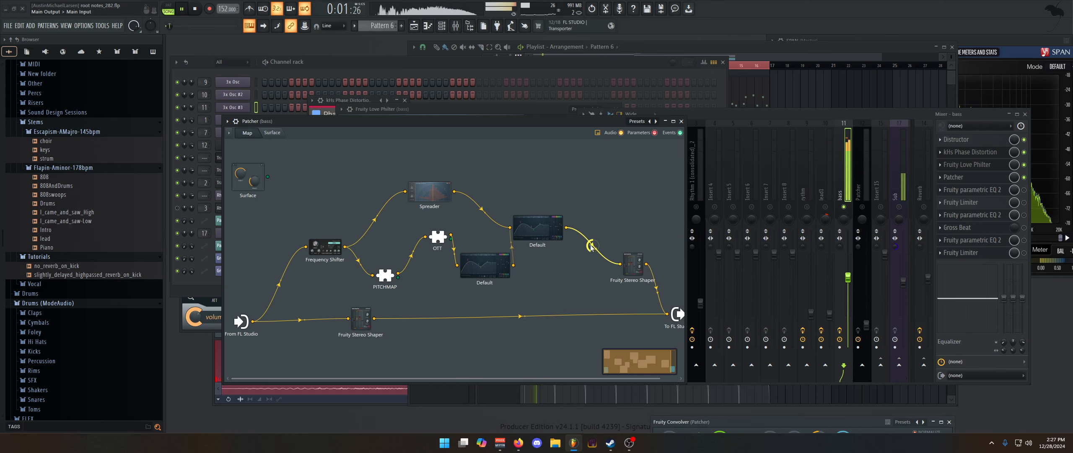
{"action": "key", "text": "space"}
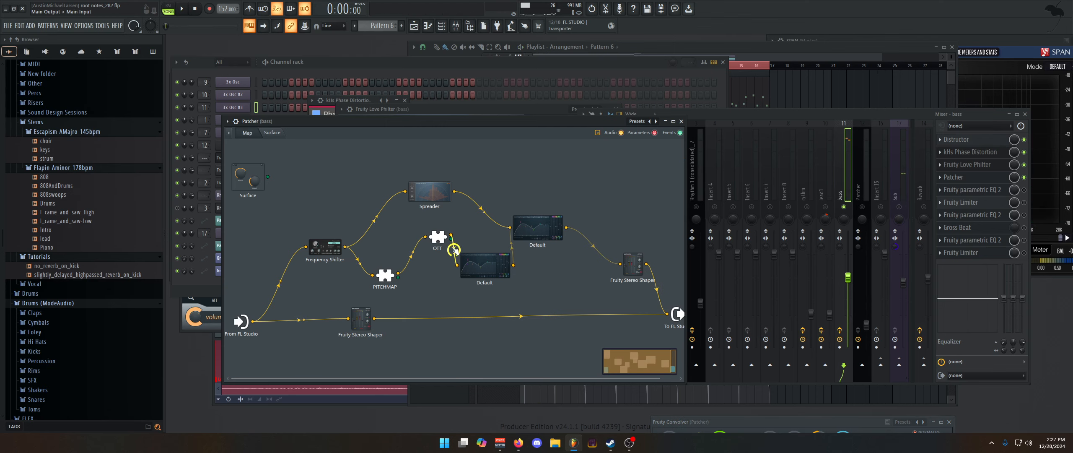
Check the PITCHMAP settings inside Patcher and play the bass through the whole Patcher chain
{"action": "left_click", "coordinate": [389, 274]}
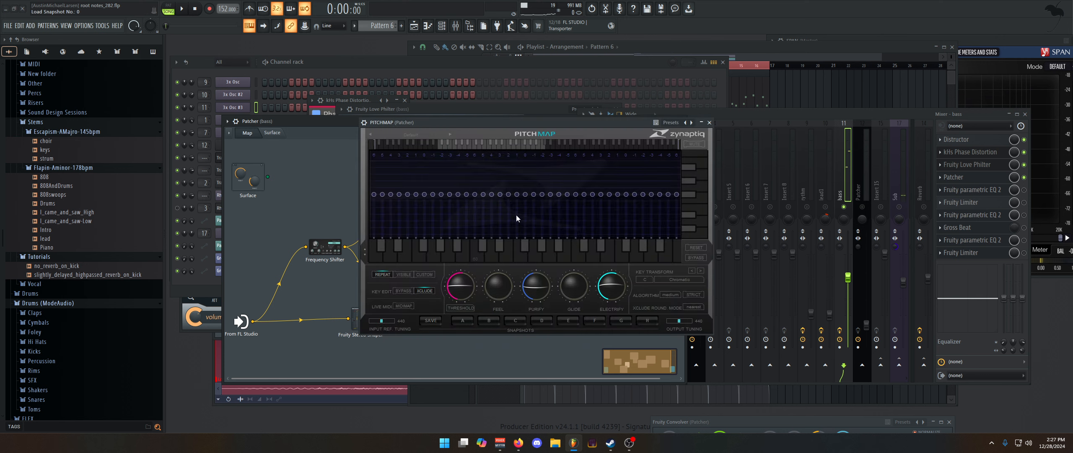
{"action": "left_click", "coordinate": [709, 123]}
{"action": "left_click", "coordinate": [390, 282]}
{"action": "left_click", "coordinate": [709, 123]}
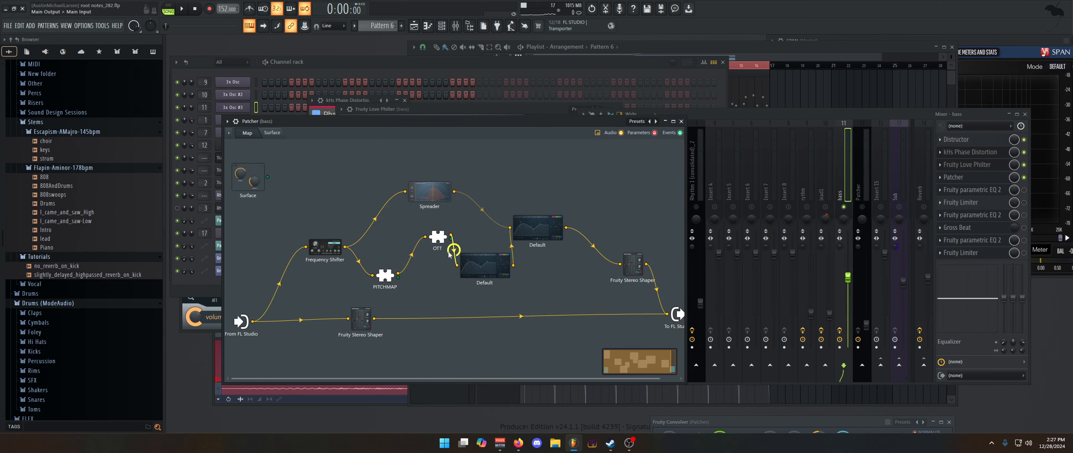
{"action": "key", "text": "space"}
{"action": "key", "text": "space"}
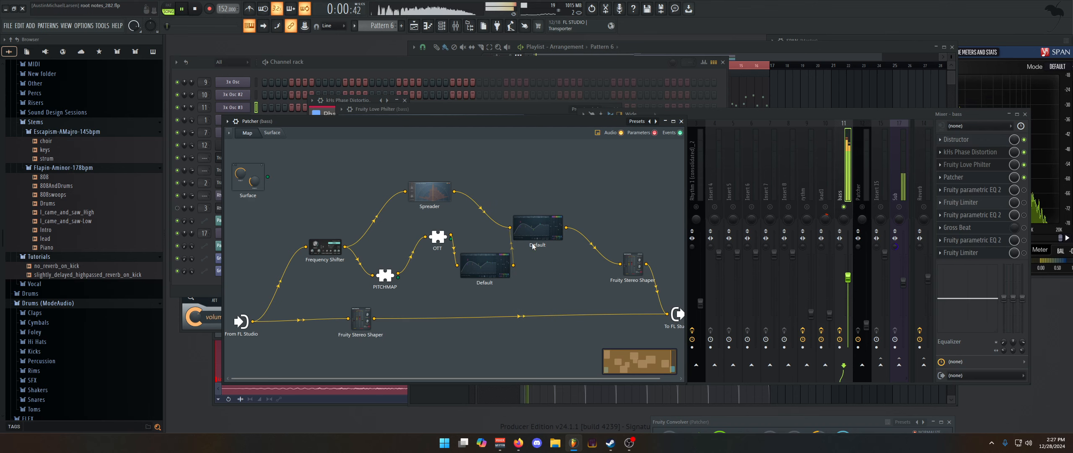
{"action": "scroll", "coordinate": [482, 210], "scroll_direction": "down", "scroll_amount": 5}
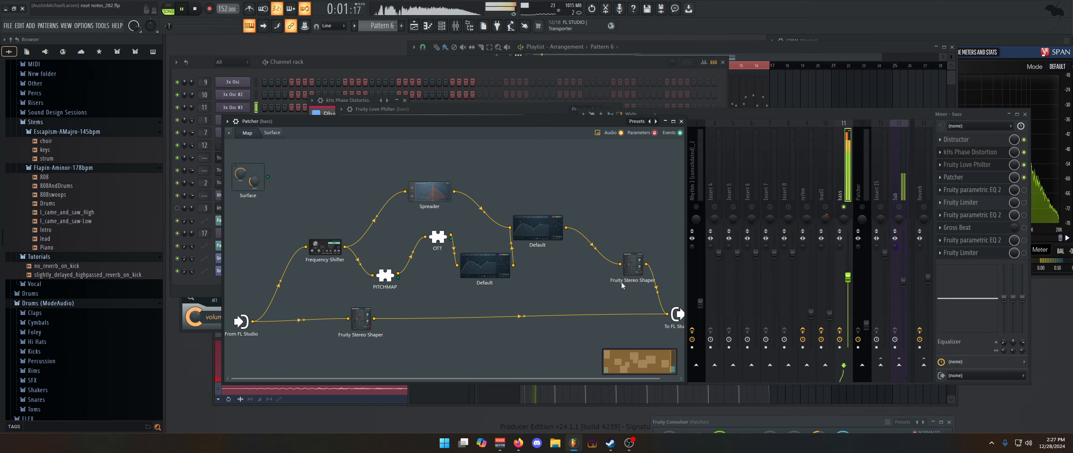
Check the settings of both Fruity Stereo Shaper nodes, on Patcher's processed path and on its direct path
{"action": "left_click", "coordinate": [636, 275]}
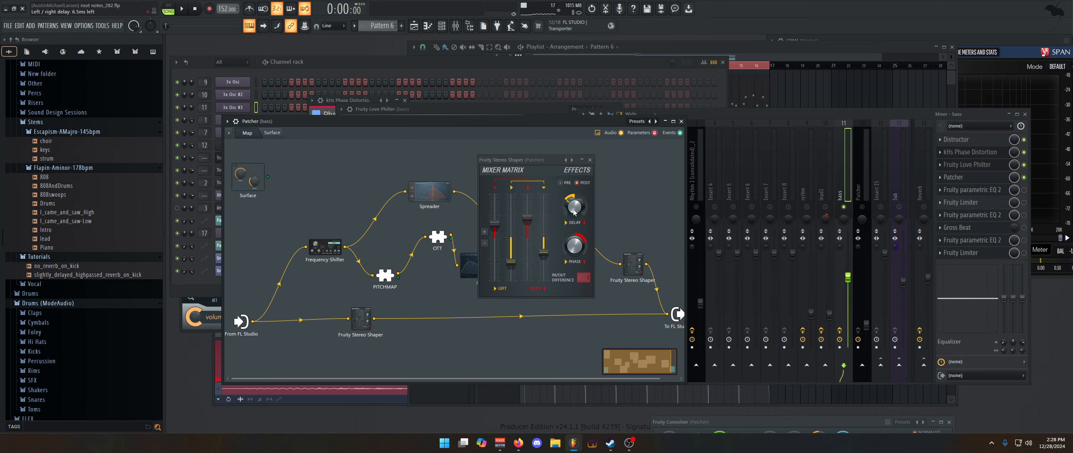
{"action": "left_click", "coordinate": [591, 160]}
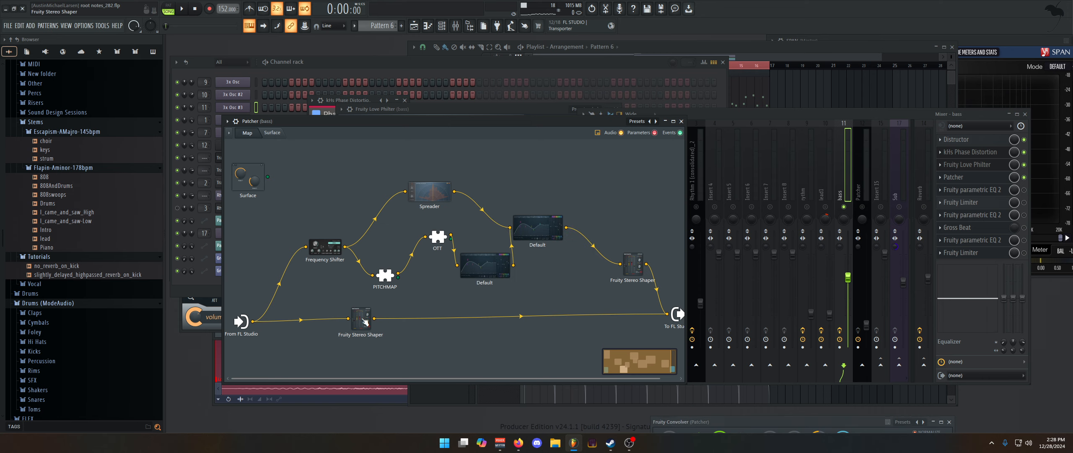
{"action": "left_click", "coordinate": [364, 322]}
{"action": "left_click", "coordinate": [590, 159]}
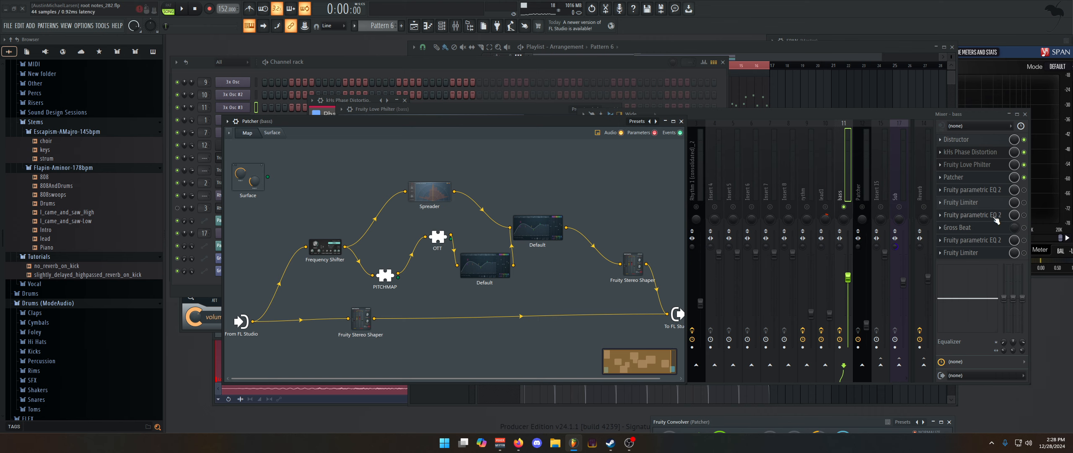
Re-enable the first Fruity parametric EQ 2, the first Fruity Limiter and the second EQ on the bass insert, checking each
{"action": "left_click", "coordinate": [970, 191]}
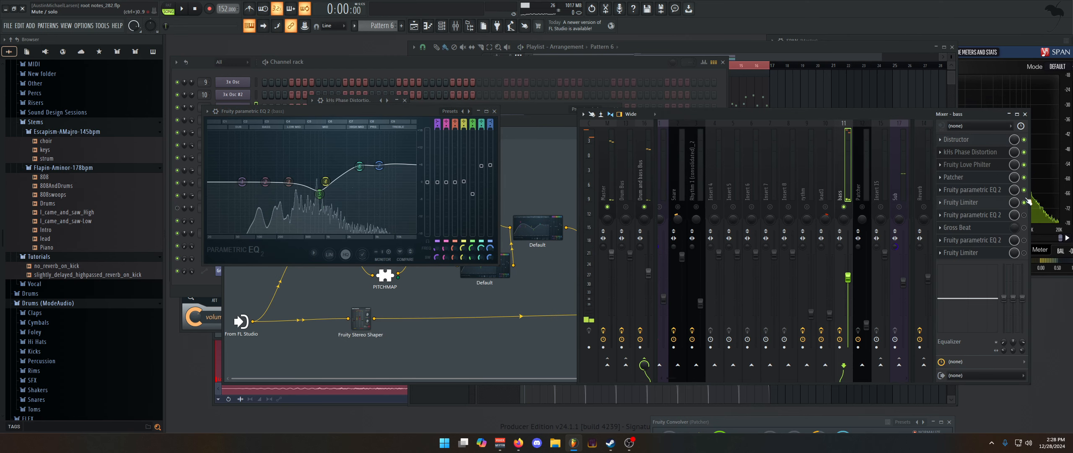
{"action": "left_click", "coordinate": [992, 202]}
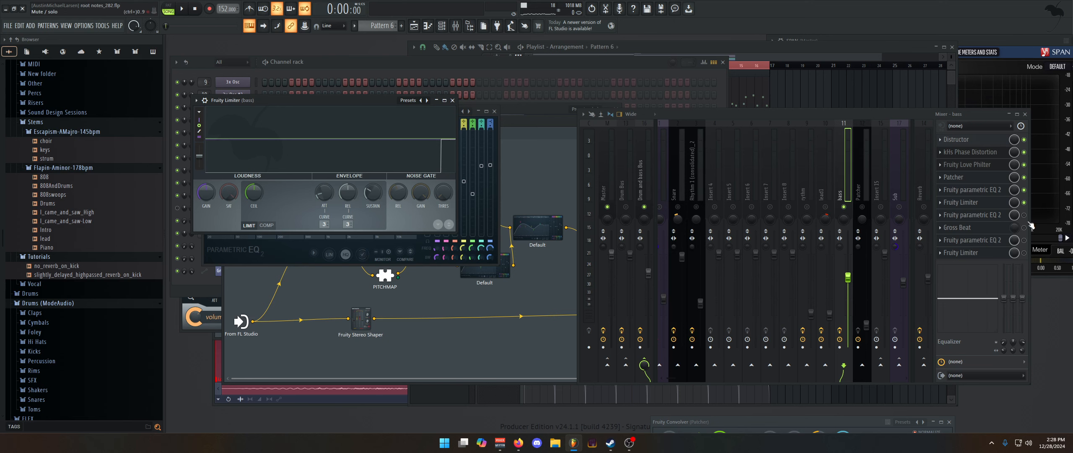
{"action": "left_click", "coordinate": [977, 214]}
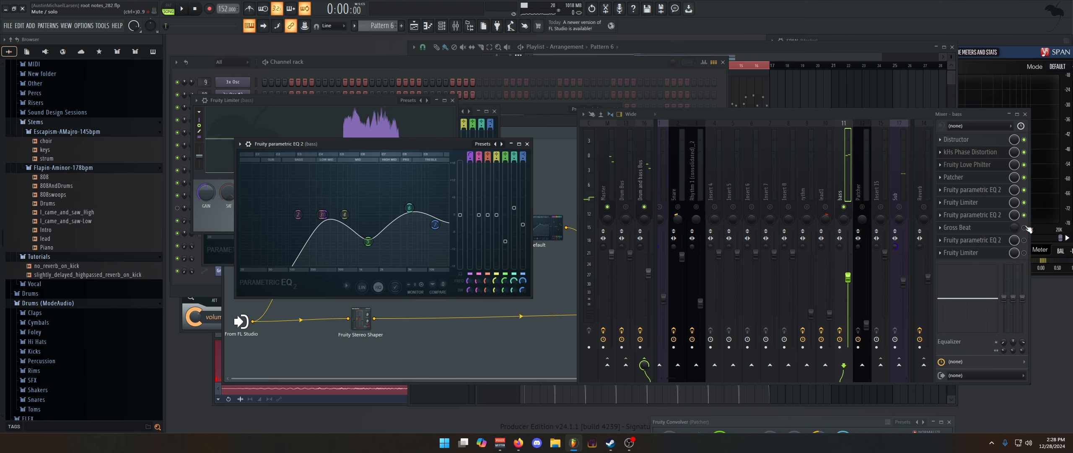
Re-enable Gross Beat, the last Fruity parametric EQ 2 and the last Fruity Limiter, playing the bass and checking the EQ and limiter
{"action": "key", "text": "space"}
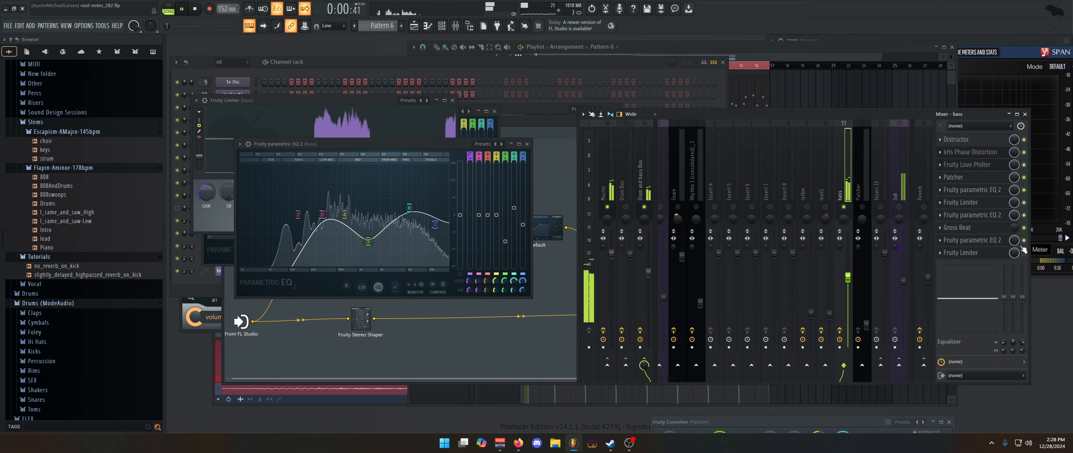
{"action": "left_click", "coordinate": [993, 240]}
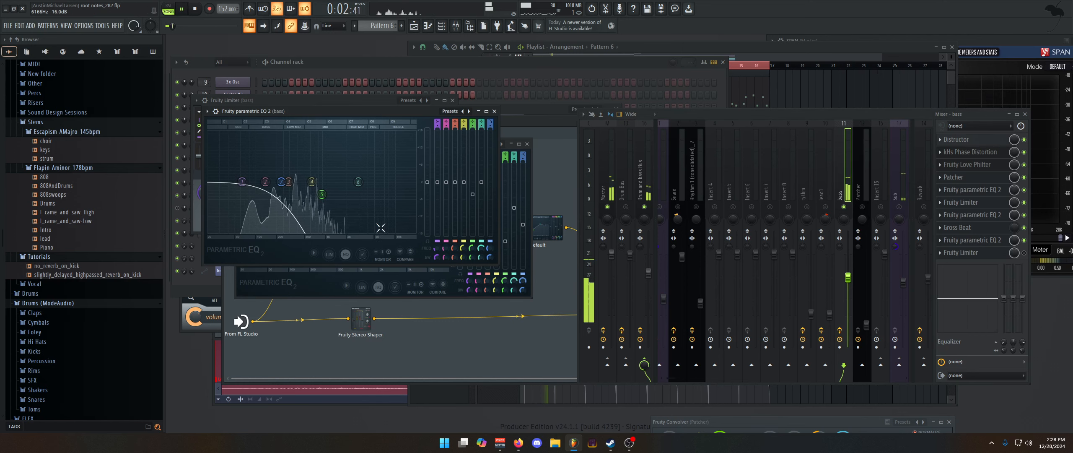
{"action": "key", "text": "space"}
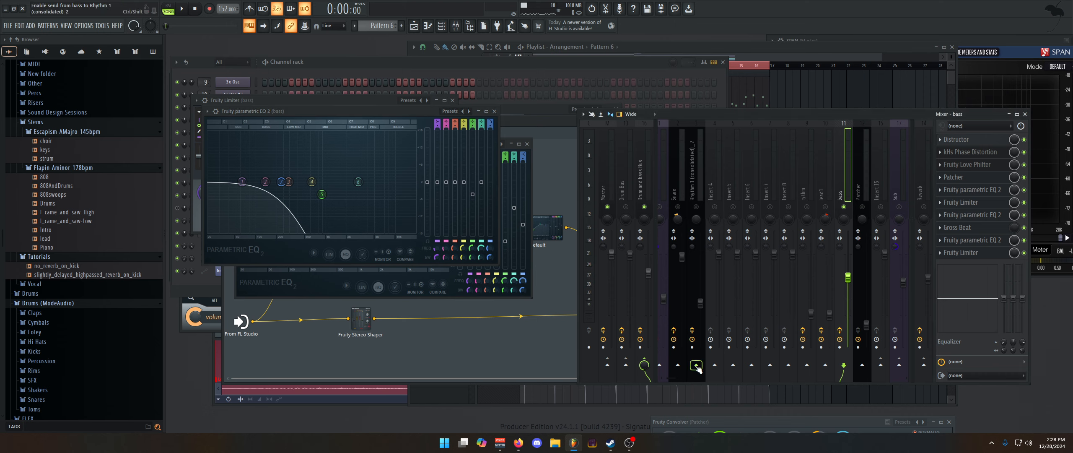
{"action": "left_click", "coordinate": [963, 253]}
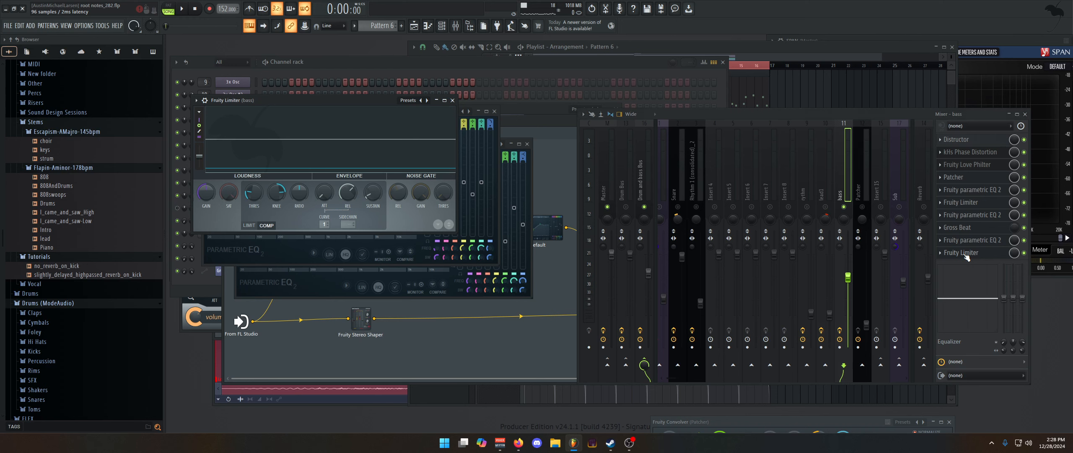
{"action": "left_click", "coordinate": [453, 101]}
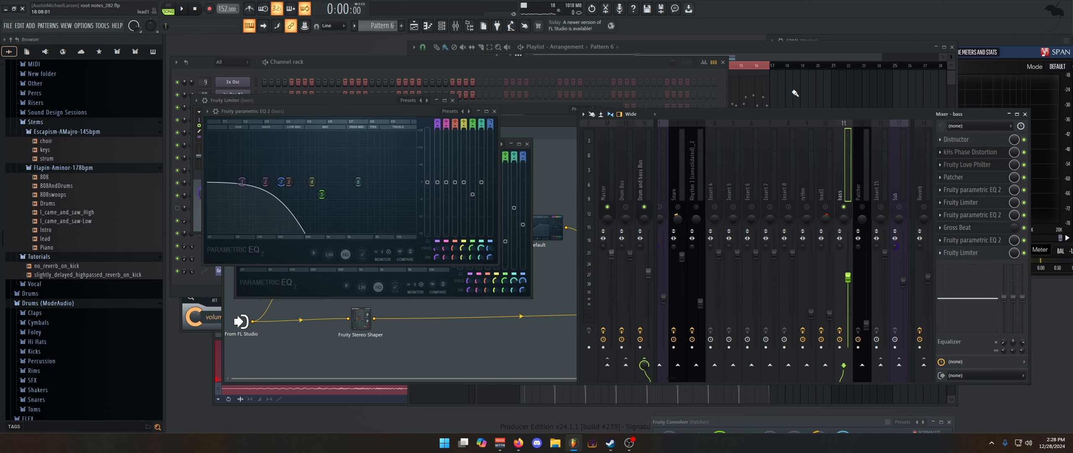
Play the bass through its full effect chain and show the EQ and Gross Beat automation clips in the Playlist
{"action": "key", "text": "space"}
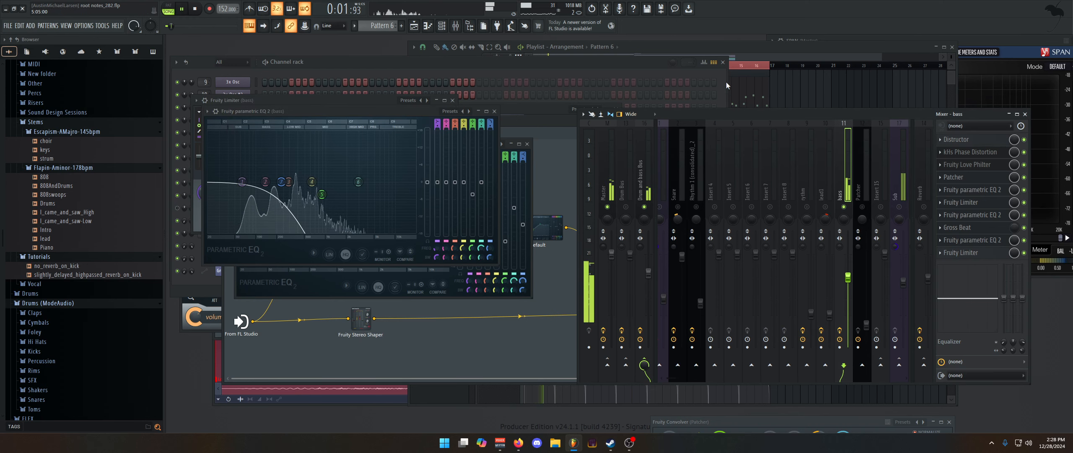
{"action": "left_click", "coordinate": [761, 54]}
{"action": "key", "text": "space"}
{"action": "scroll", "coordinate": [532, 172], "scroll_direction": "down", "scroll_amount": 3}
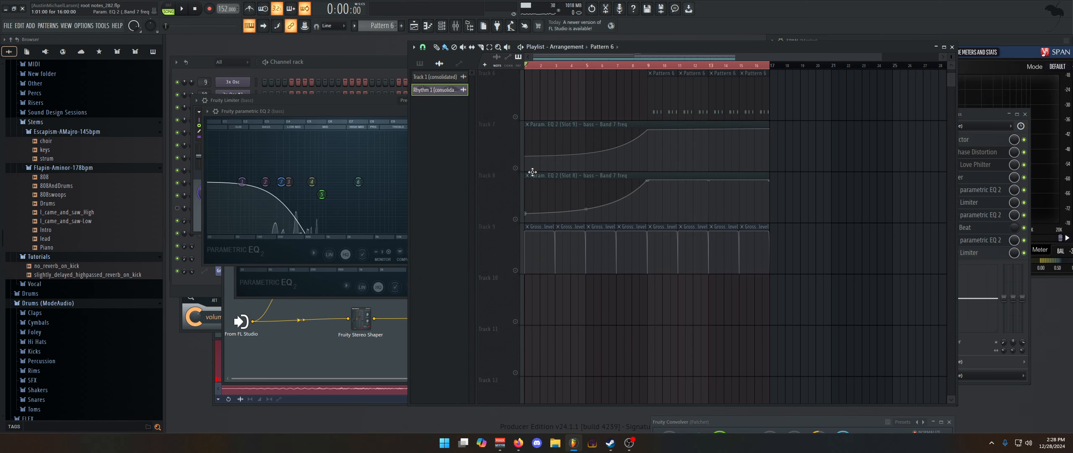
Unmute the two bass EQ automation tracks, Track 7 and Track 8, and play the bass with its filter sweeps
{"action": "left_click", "coordinate": [515, 168]}
{"action": "left_click", "coordinate": [515, 219]}
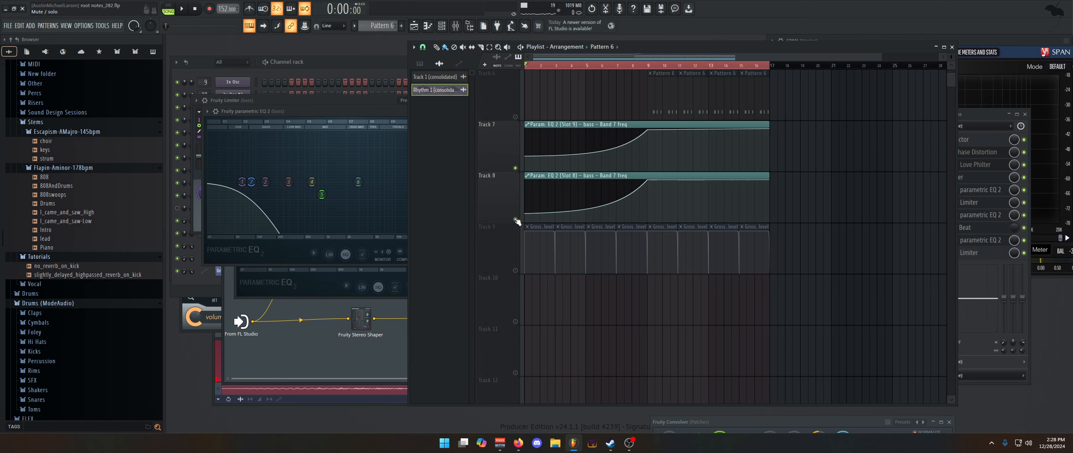
{"action": "scroll", "coordinate": [669, 380], "scroll_direction": "up", "scroll_amount": 3}
{"action": "key", "text": "space"}
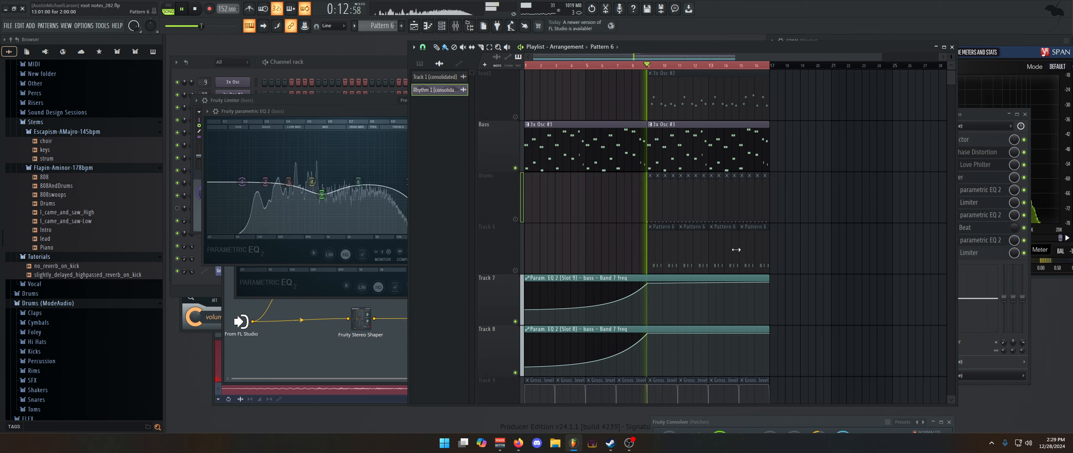
{"action": "scroll", "coordinate": [613, 149], "scroll_direction": "up", "scroll_amount": 2}
{"action": "key", "text": "space"}
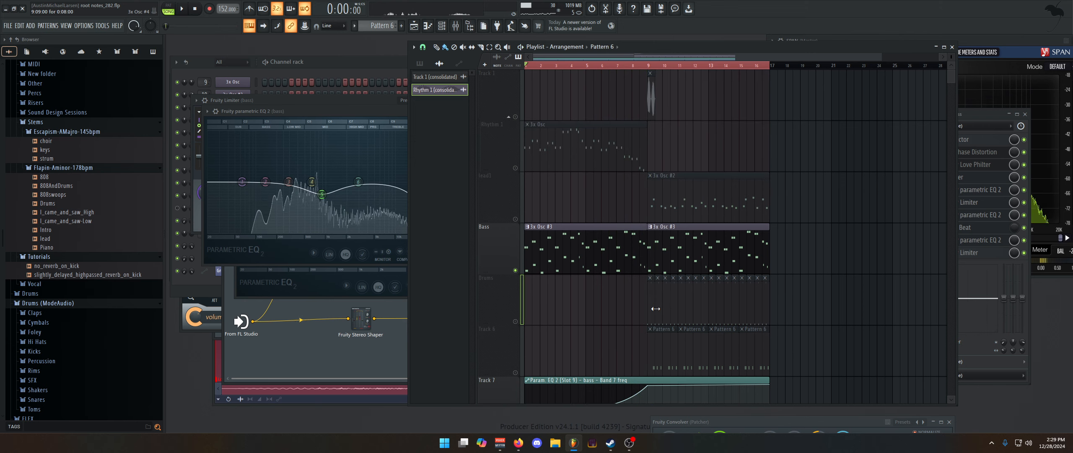
Play the bass, unsolo its mixer insert and turn all Playlist tracks back on
{"action": "left_click", "coordinate": [985, 114]}
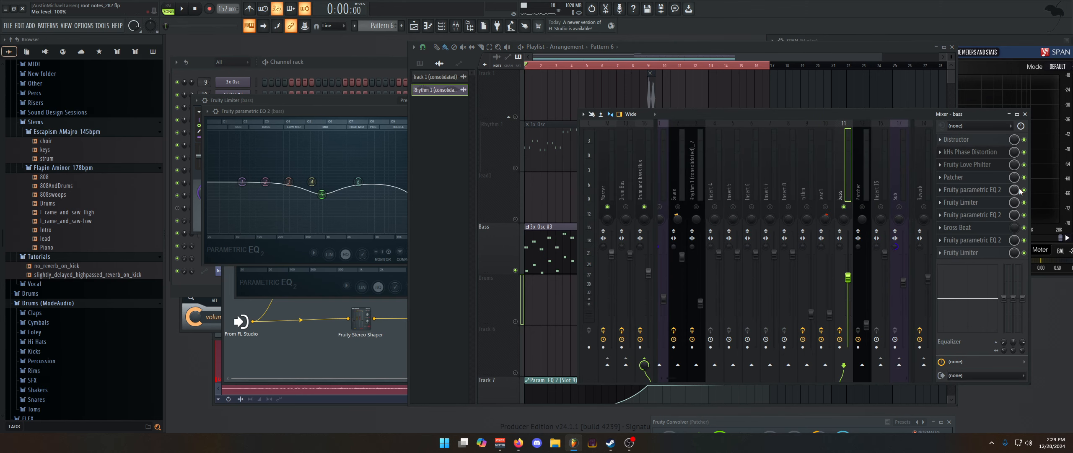
{"action": "key", "text": "space"}
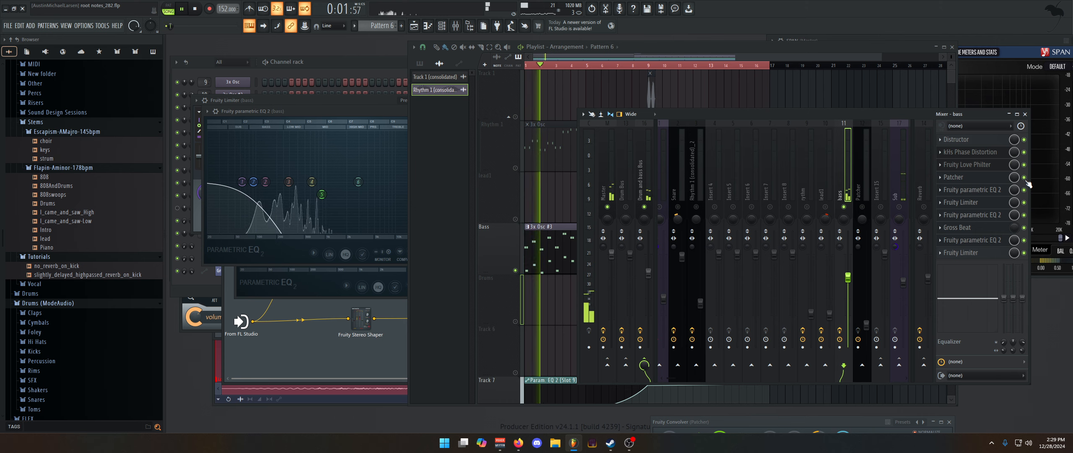
{"action": "right_click", "coordinate": [844, 206]}
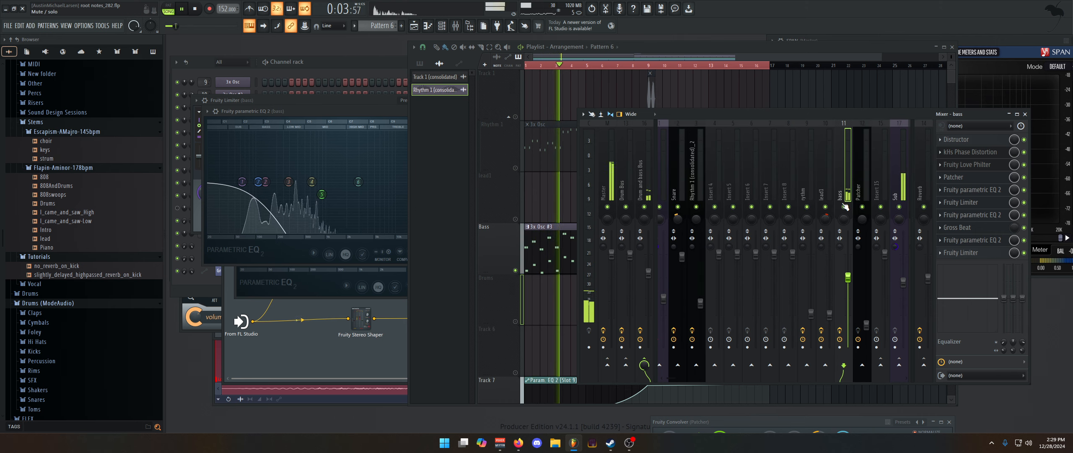
{"action": "key", "text": "space"}
{"action": "key", "text": "space"}
{"action": "right_click", "coordinate": [515, 168]}
{"action": "right_click", "coordinate": [515, 168]}
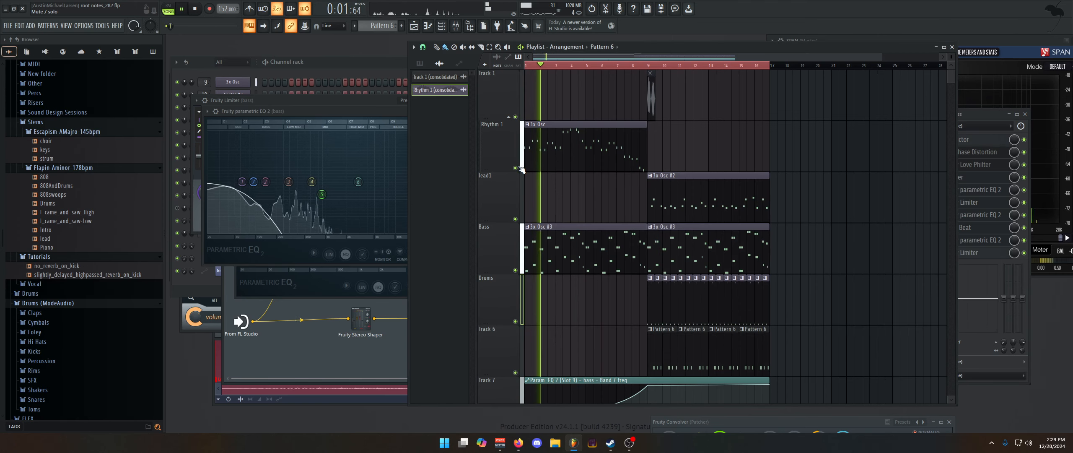
Solo the bass insert in the mixer and play the bass from the start
{"action": "left_click", "coordinate": [978, 119]}
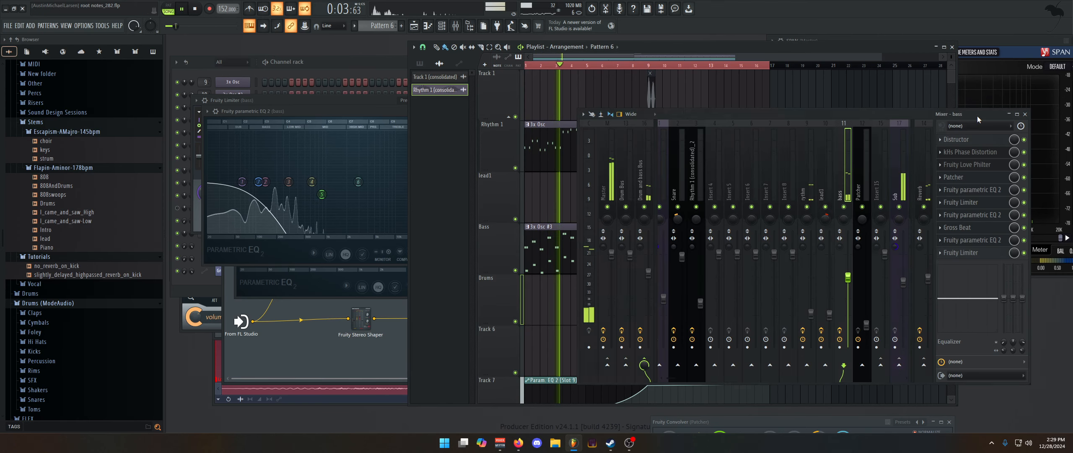
{"action": "right_click", "coordinate": [844, 207]}
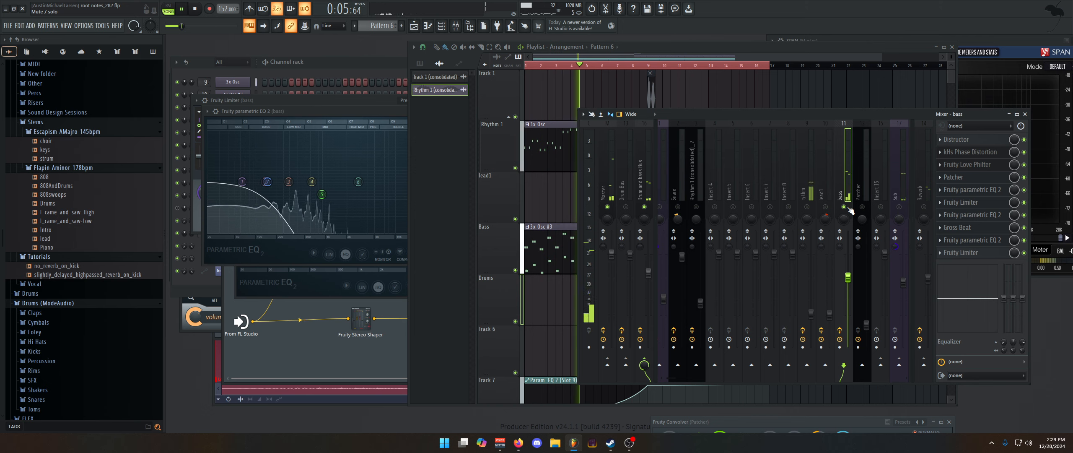
{"action": "key", "text": "space"}
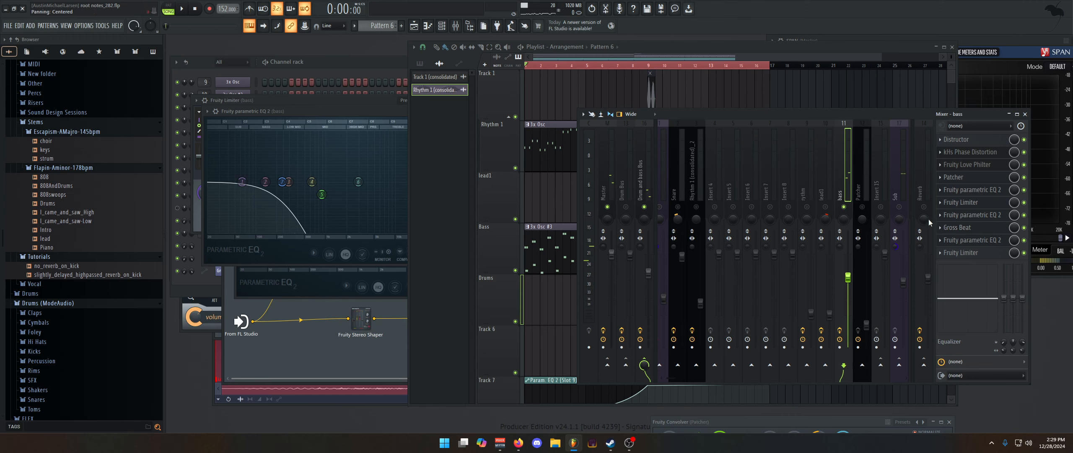
{"action": "key", "text": "space"}
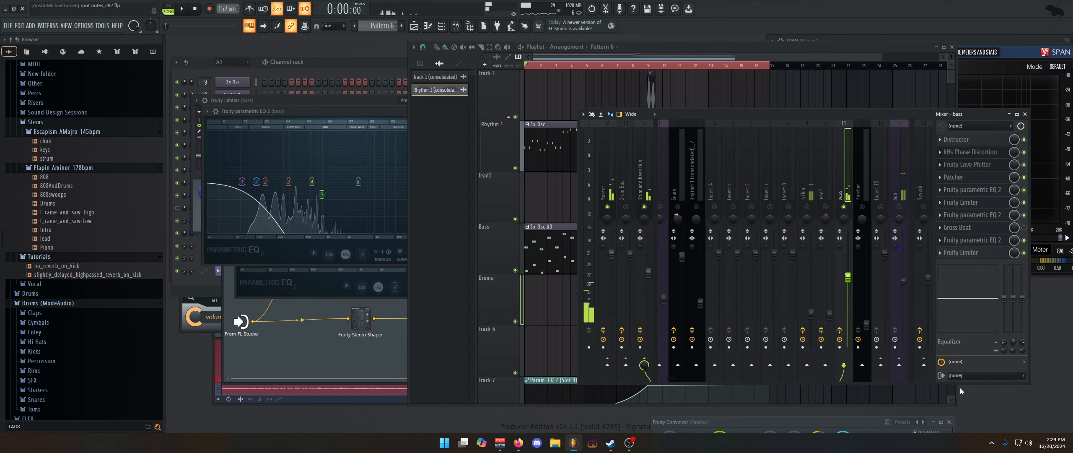
{"action": "key", "text": "space"}
{"action": "key", "text": "space"}
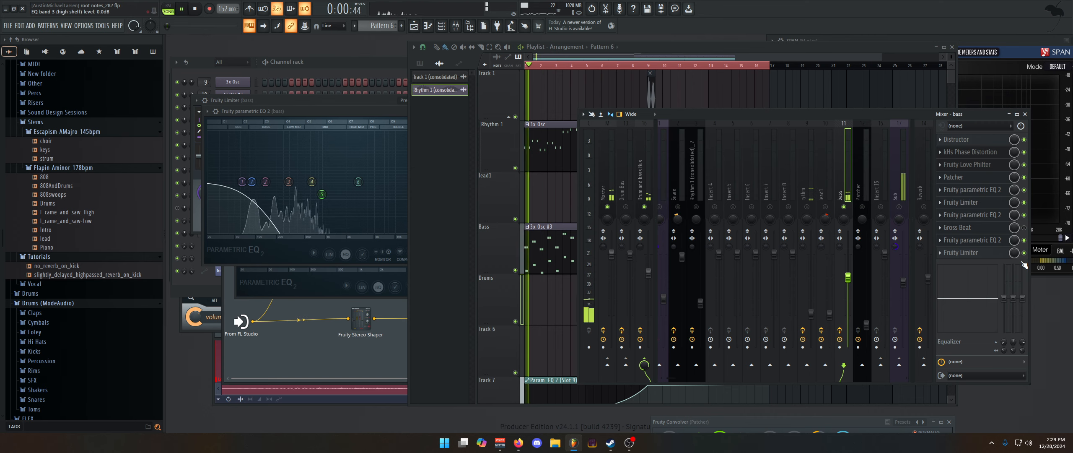
Open Gross Beat on the bass insert, check its Complex 5 time slot and Empty volume slot, and play the bass
{"action": "left_click", "coordinate": [956, 227]}
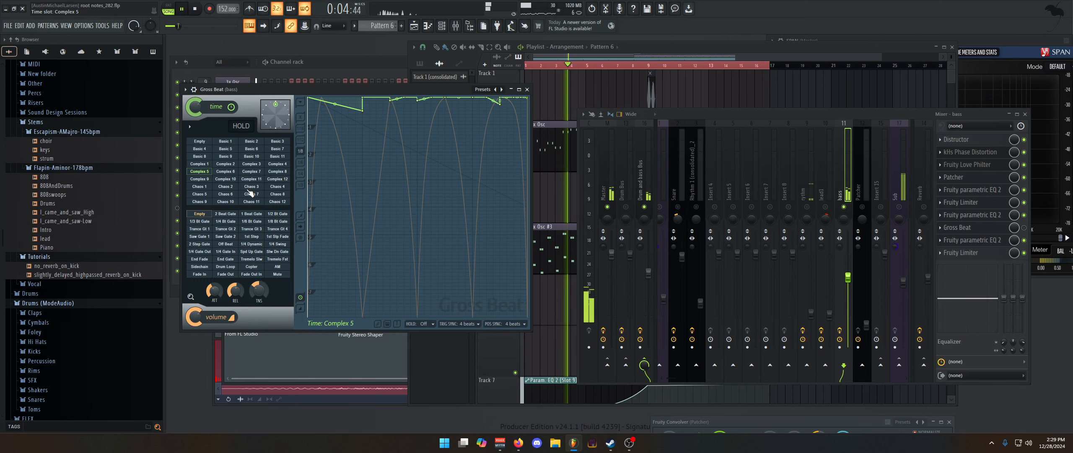
{"action": "key", "text": "space"}
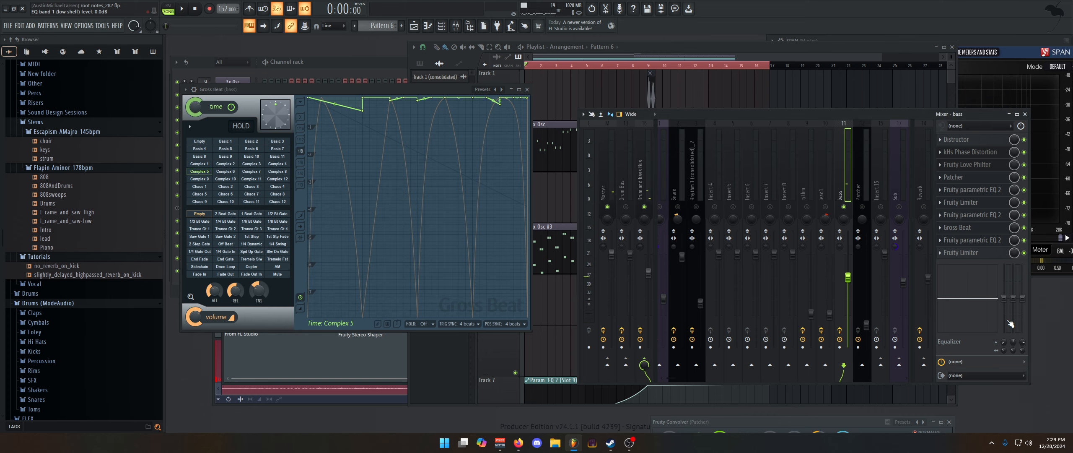
{"action": "left_click", "coordinate": [196, 217]}
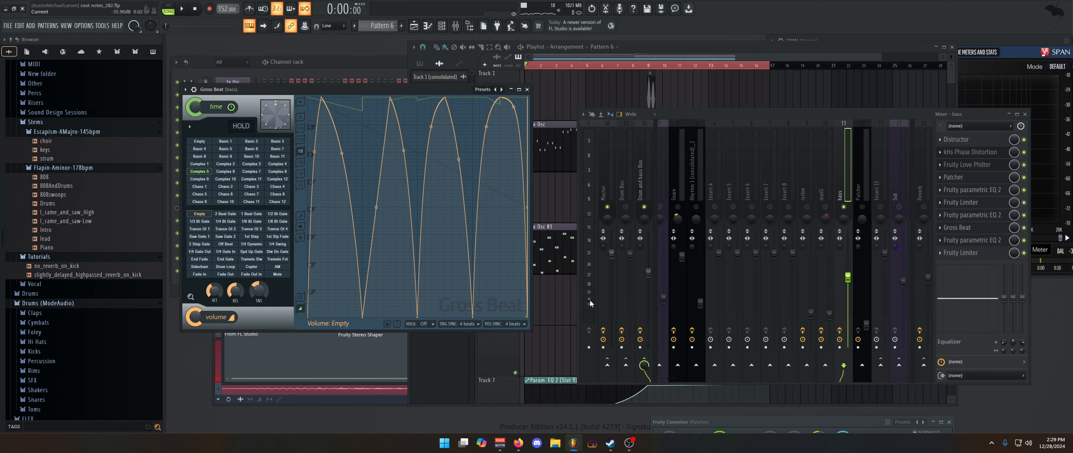
{"action": "key", "text": "space"}
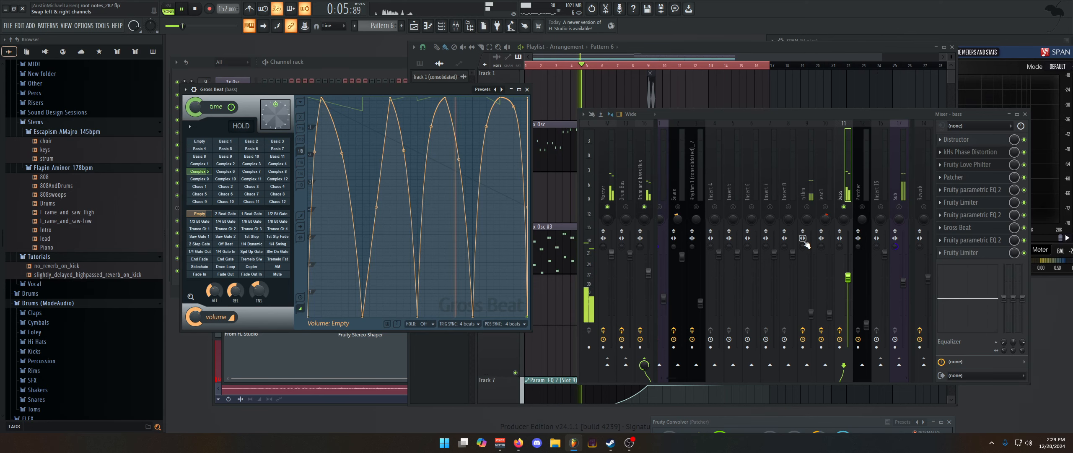
Unsolo the bass insert and close the Gross Beat and front Fruity parametric EQ 2 windows during playback
{"action": "right_click", "coordinate": [845, 207]}
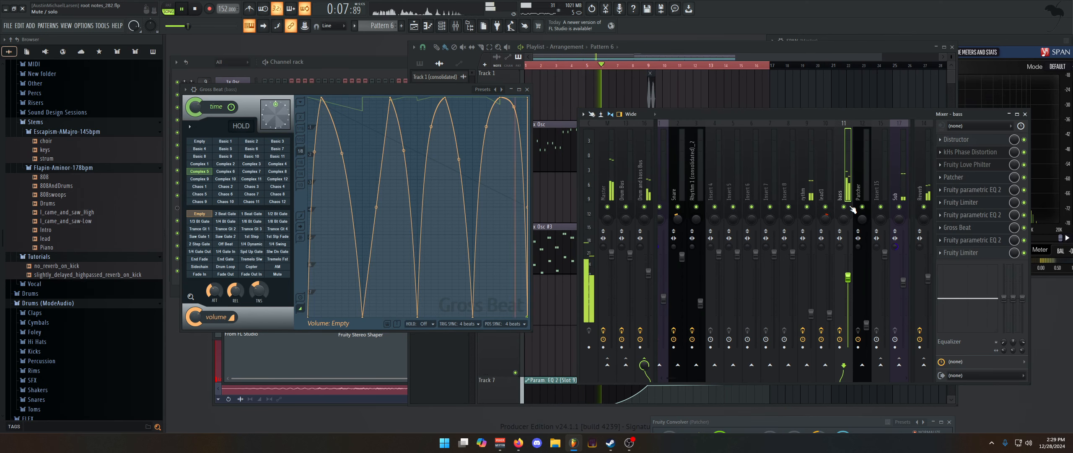
{"action": "left_click", "coordinate": [527, 90]}
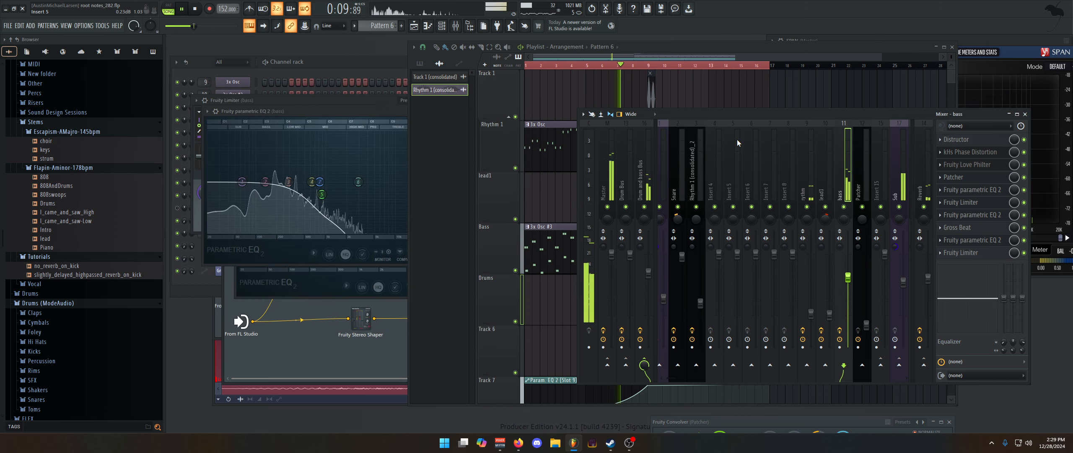
{"action": "left_click", "coordinate": [373, 110]}
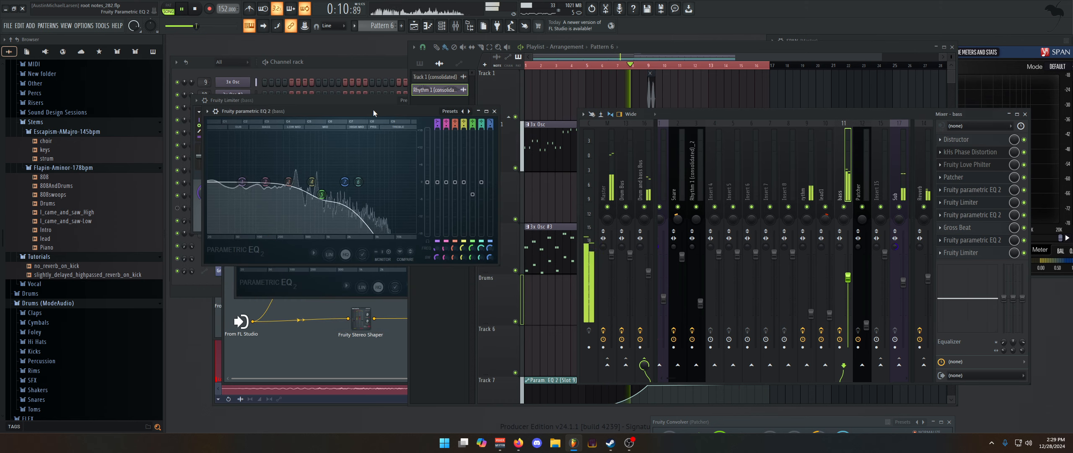
{"action": "left_click", "coordinate": [495, 111]}
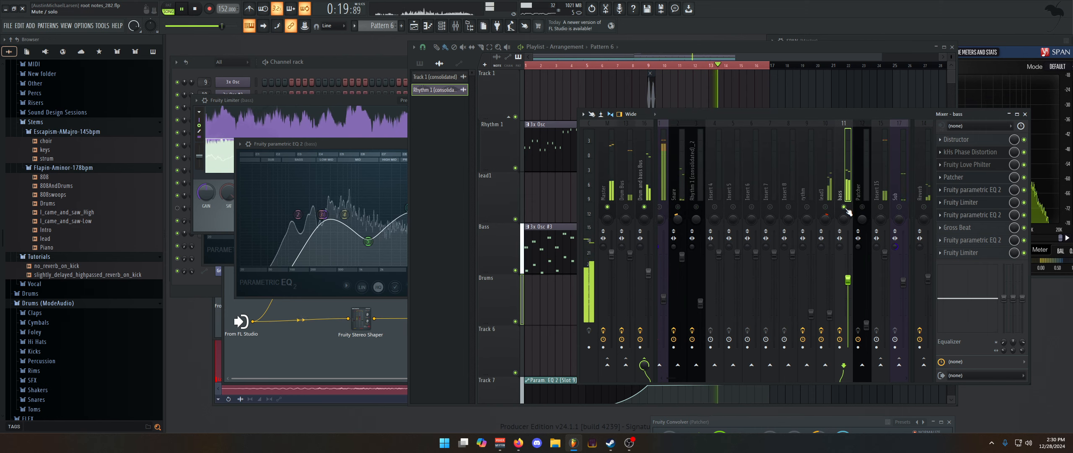
Stop playback and look at the bass channel 3x Osc #3 and its volume envelope from the Channel rack
{"action": "left_click", "coordinate": [335, 66]}
{"action": "key", "text": "space"}
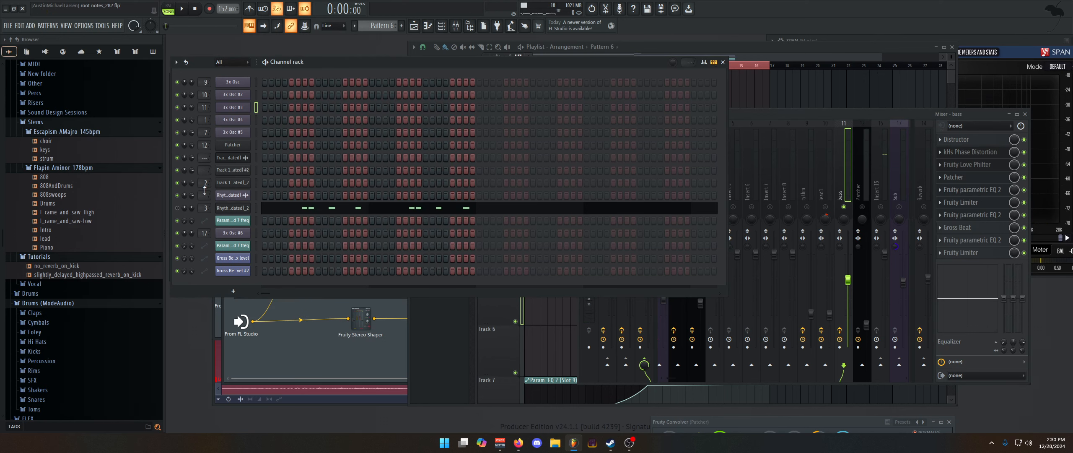
{"action": "left_click", "coordinate": [247, 108]}
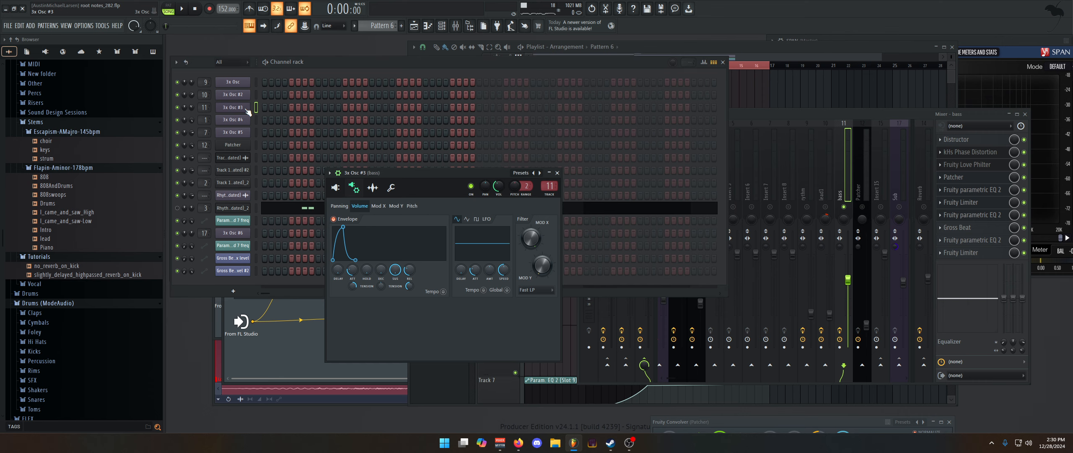
{"action": "left_click", "coordinate": [257, 89]}
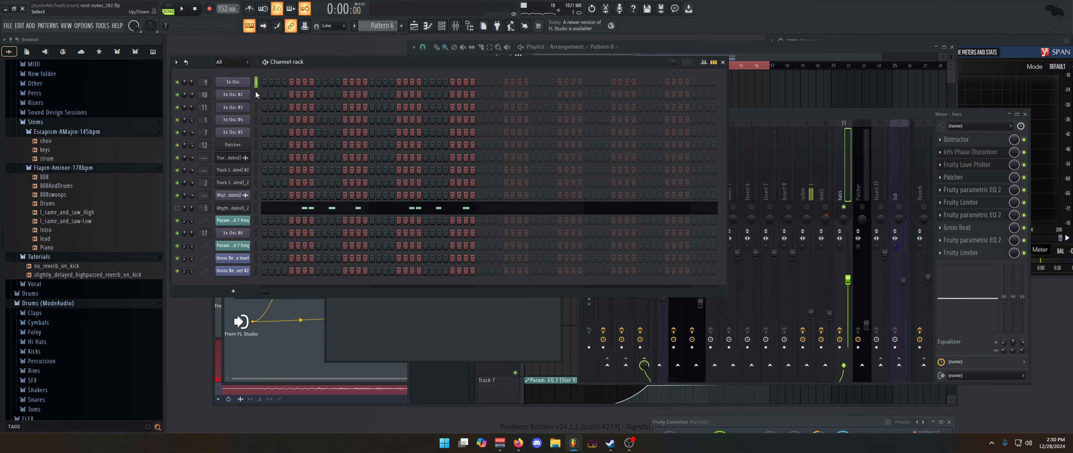
Select the drum pattern 3x Osc #4 in the Playlist and view its notes in the piano roll
{"action": "left_click", "coordinate": [810, 56]}
{"action": "scroll", "coordinate": [694, 192], "scroll_direction": "up", "scroll_amount": 2}
{"action": "scroll", "coordinate": [669, 273], "scroll_direction": "down", "scroll_amount": 3}
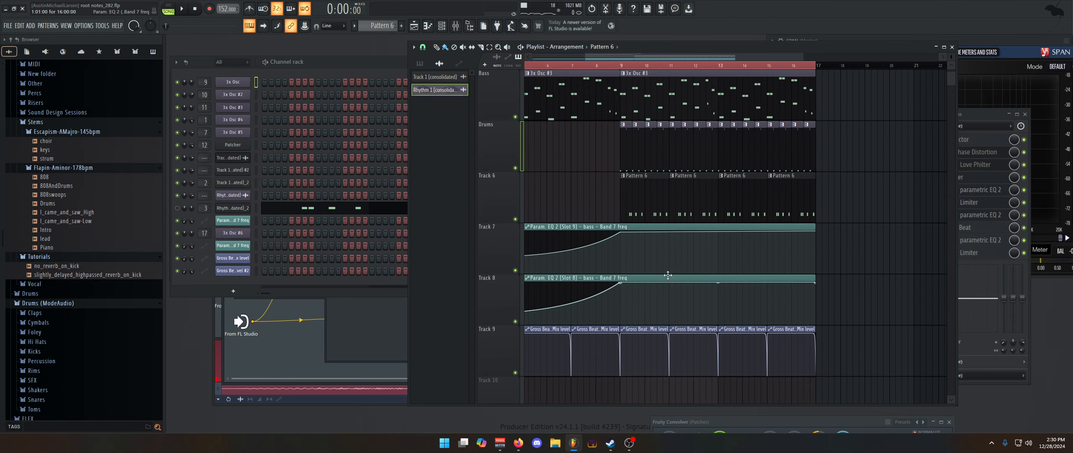
{"action": "left_click", "coordinate": [626, 149]}
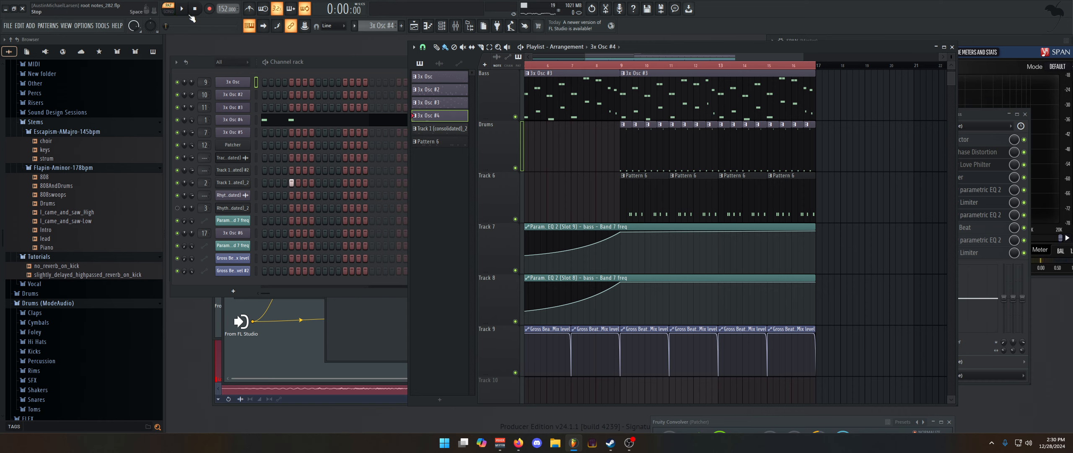
{"action": "double_click", "coordinate": [621, 146]}
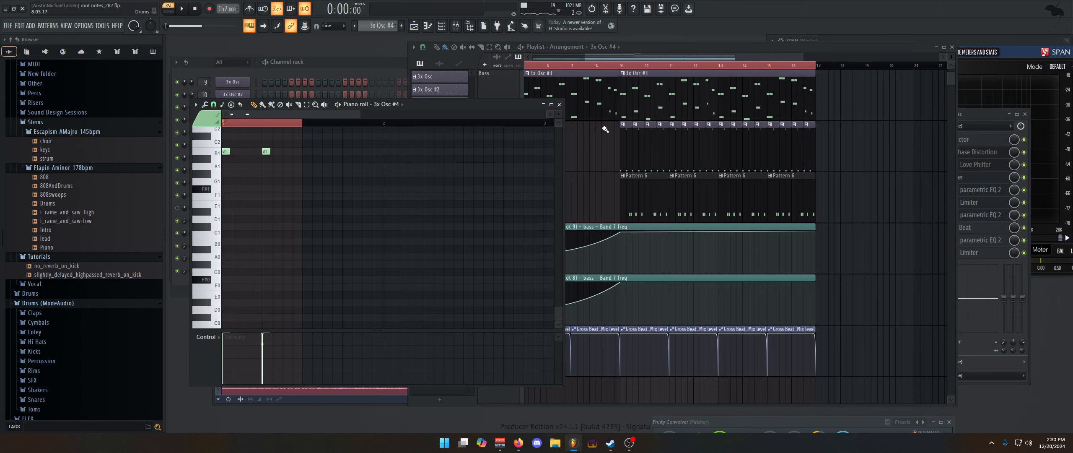
{"action": "left_click", "coordinate": [559, 104]}
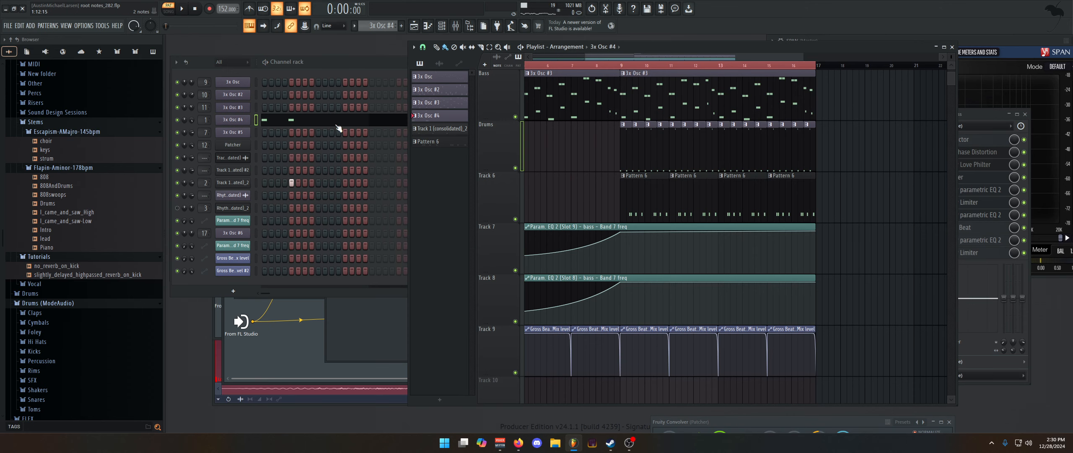
Play the arrangement from bar 9, unsolo the bass insert and switch playback to pattern mode
{"action": "left_click", "coordinate": [623, 66]}
{"action": "key", "text": "space"}
{"action": "left_click", "coordinate": [986, 113]}
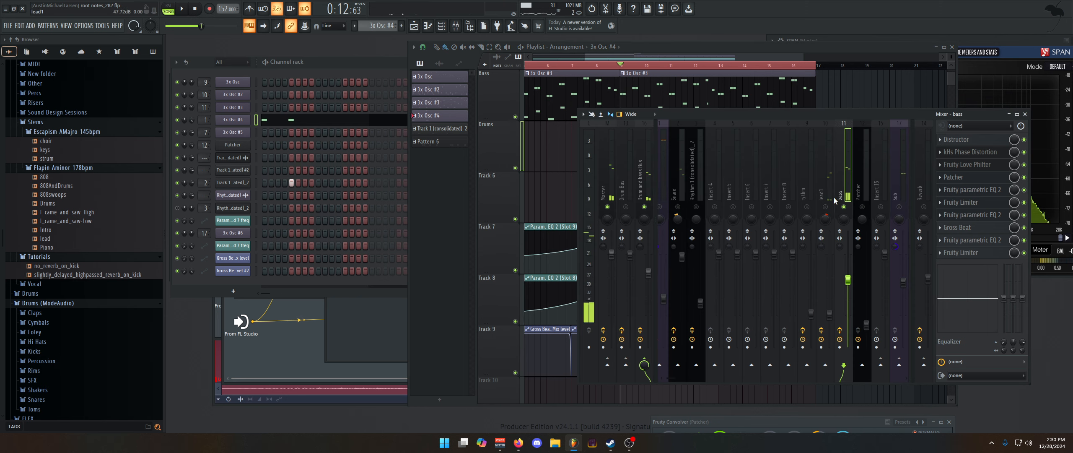
{"action": "right_click", "coordinate": [844, 206]}
{"action": "left_click", "coordinate": [167, 7]}
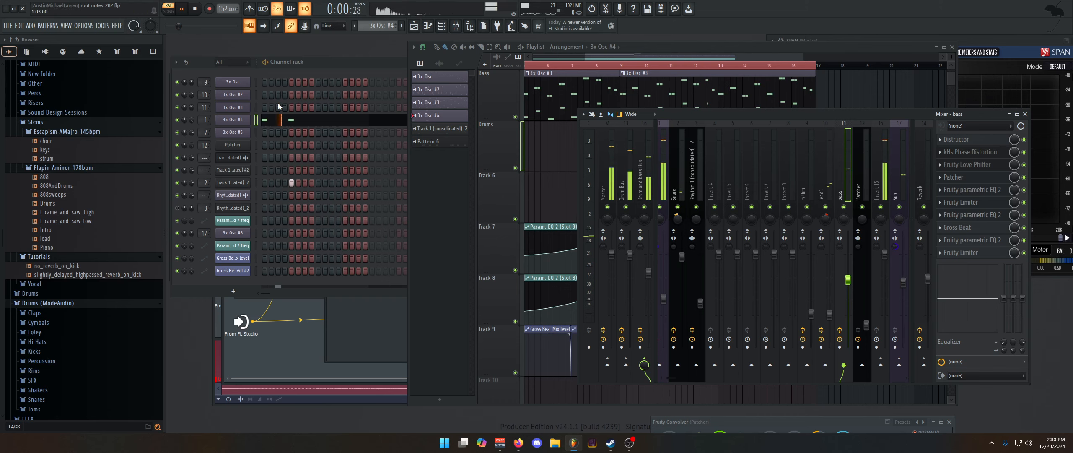
Open the kick's 3x Osc #4, show its pitch envelope and audition the kick at several notes
{"action": "left_click", "coordinate": [233, 119]}
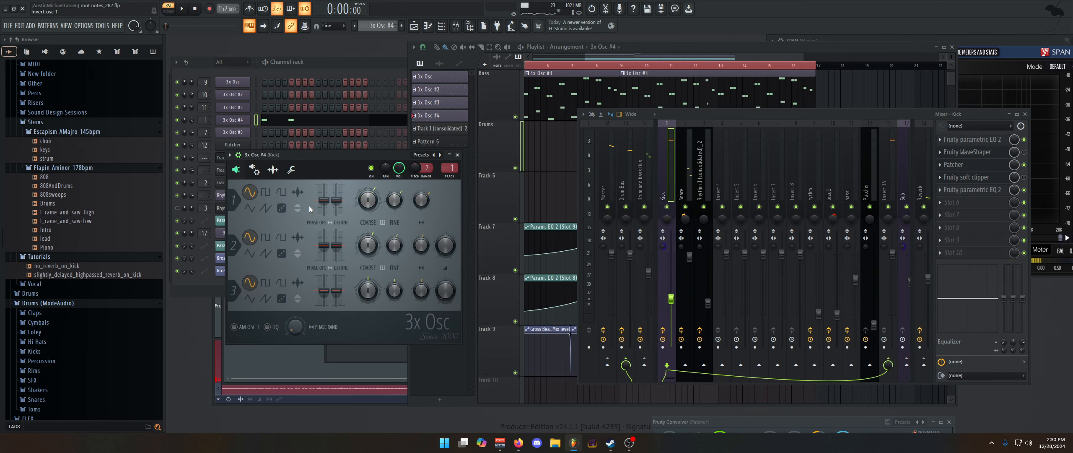
{"action": "left_click", "coordinate": [254, 170]}
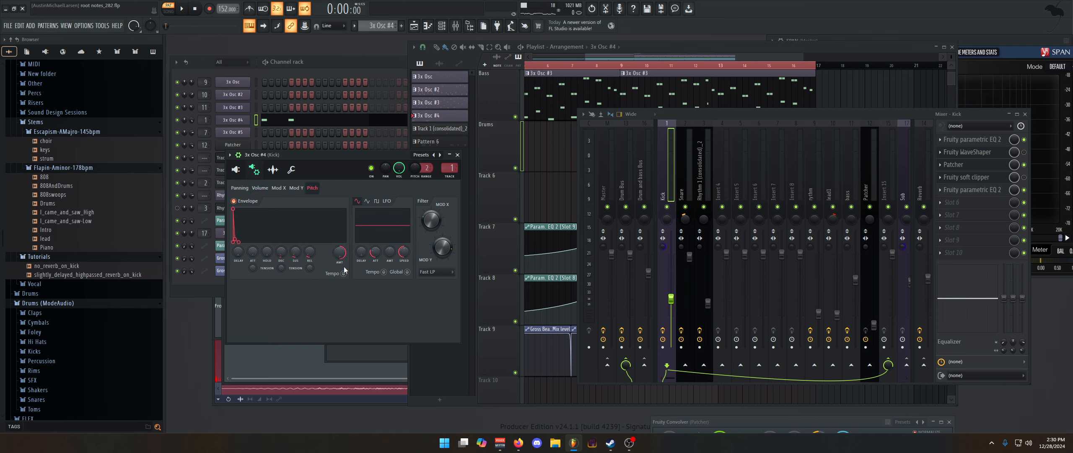
{"action": "key", "text": "x"}
{"action": "key", "text": "x"}
{"action": "key", "text": "x"}
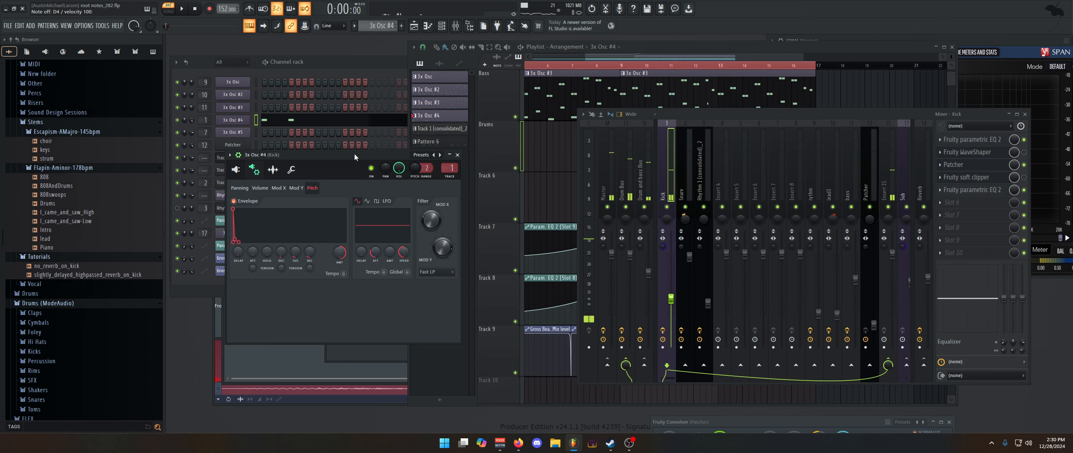
{"action": "key", "text": "r"}
{"action": "key", "text": "r"}
{"action": "key", "text": "r"}
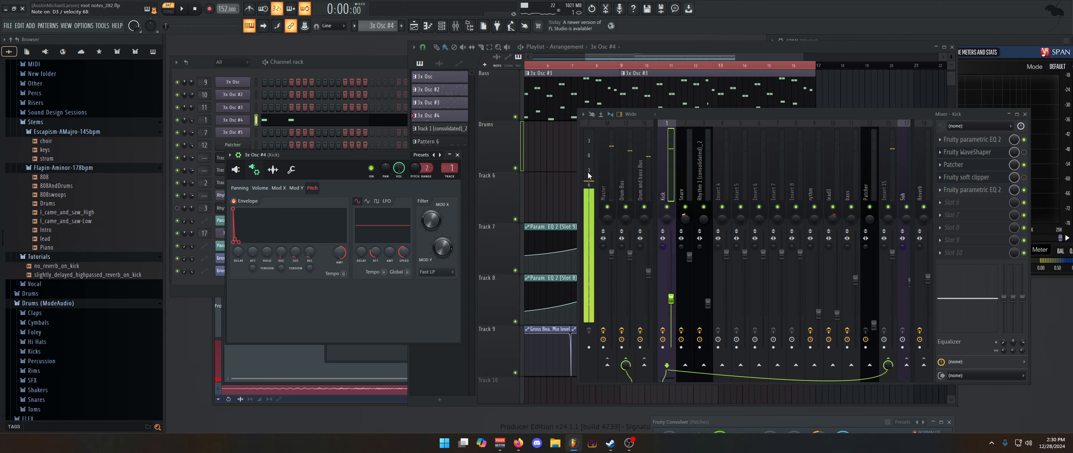
View the kick's notes in the piano roll and open the first Fruity parametric EQ 2 on the Kick insert
{"action": "left_click", "coordinate": [298, 119]}
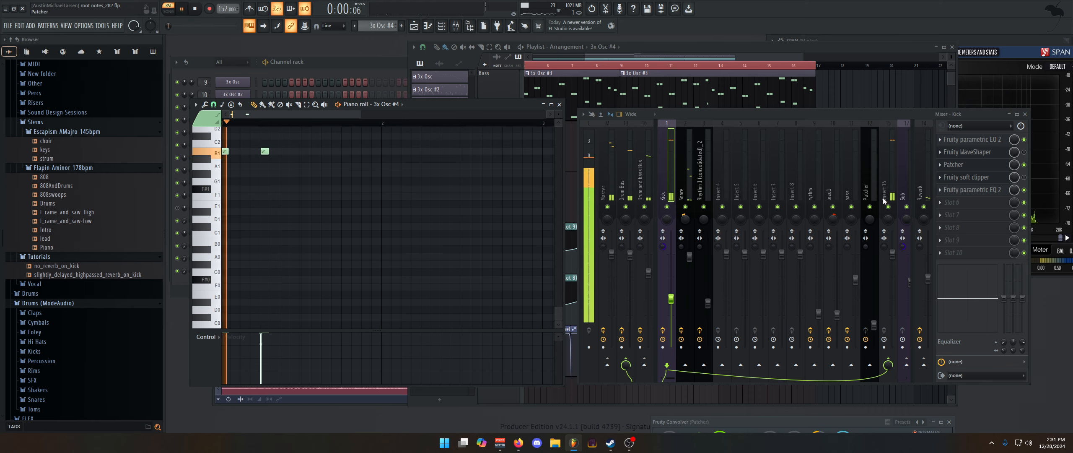
{"action": "left_click", "coordinate": [991, 142]}
{"action": "left_click", "coordinate": [991, 142]}
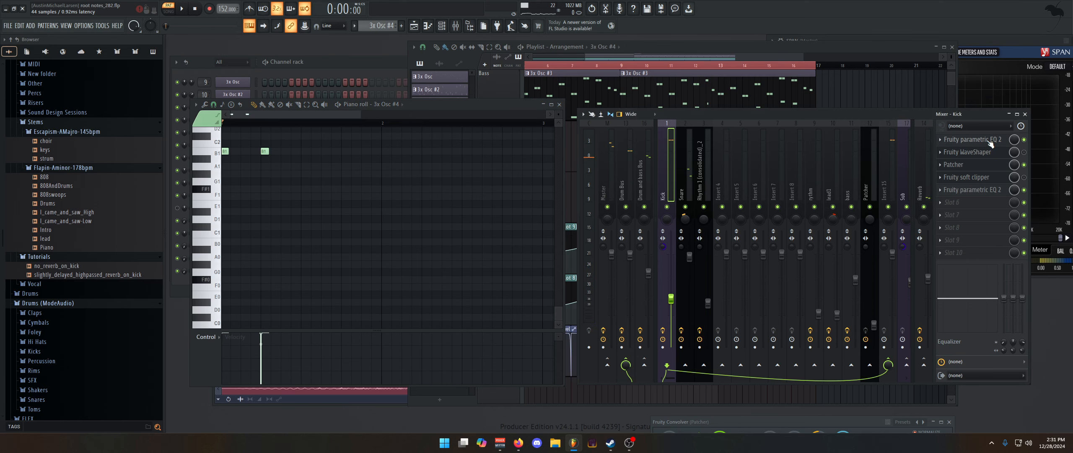
{"action": "left_click", "coordinate": [990, 142]}
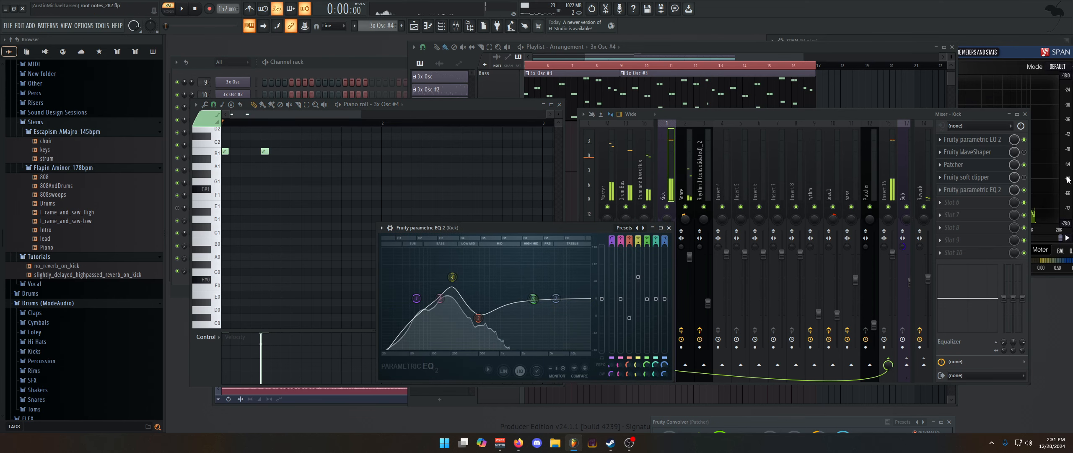
Open the Kick insert's Patcher to view its parallel Fruity Convolver routing and play the pattern through it
{"action": "left_click", "coordinate": [999, 164]}
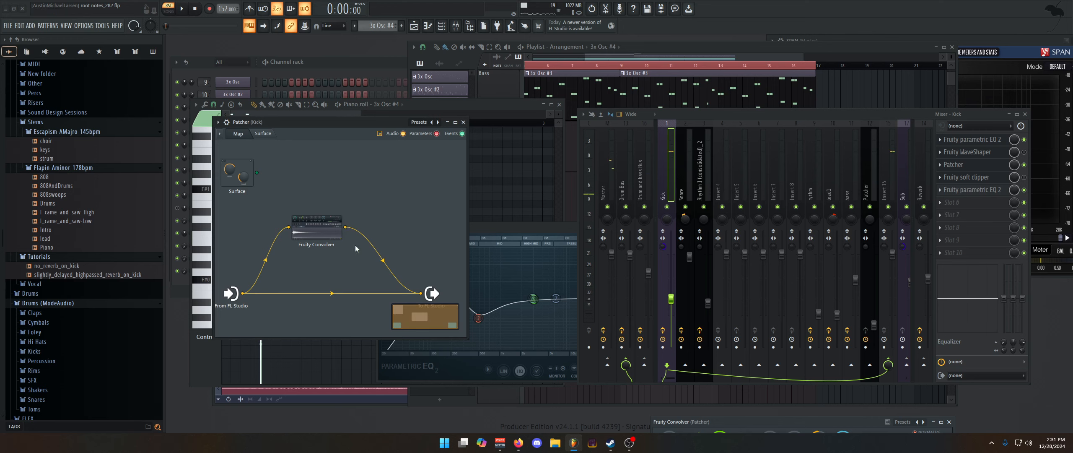
{"action": "key", "text": "space"}
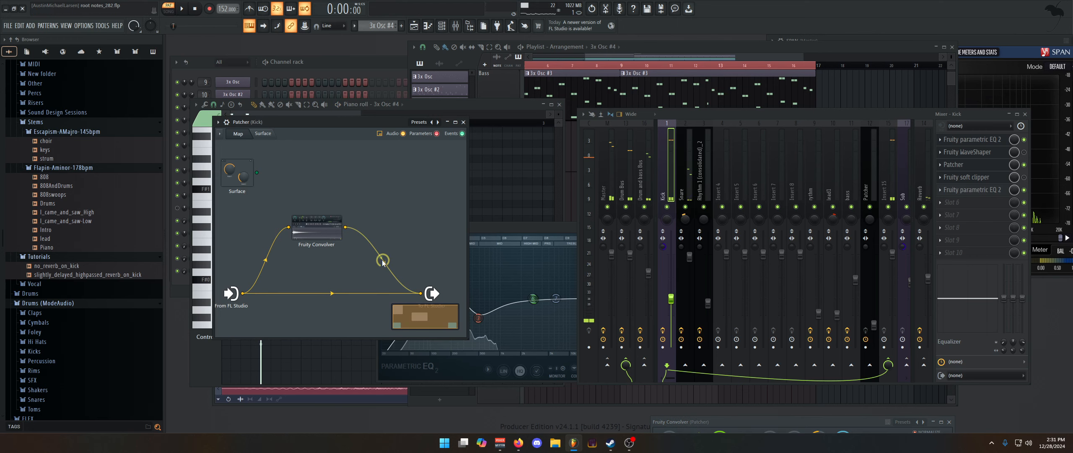
{"action": "key", "text": "space"}
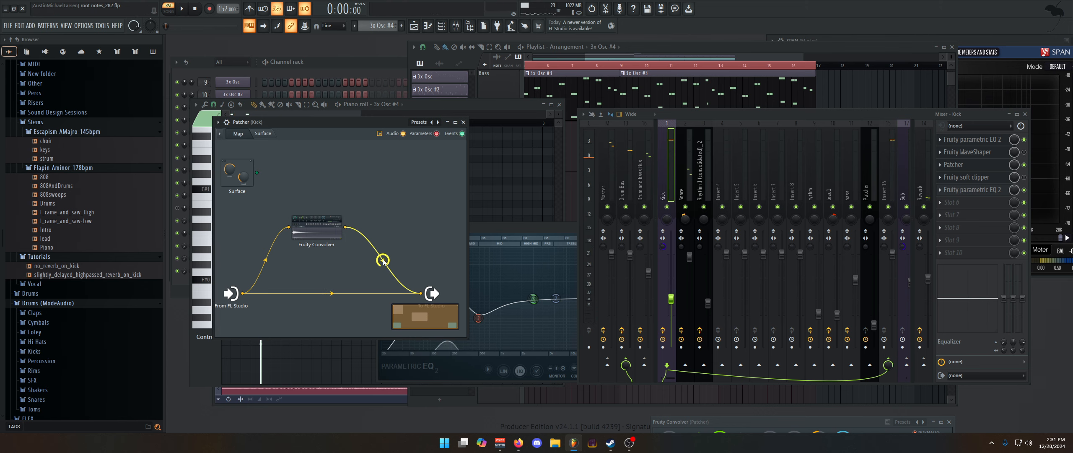
Open the Kick insert's final Fruity parametric EQ 2, listen to the pattern through it and close the EQ
{"action": "left_click", "coordinate": [999, 190]}
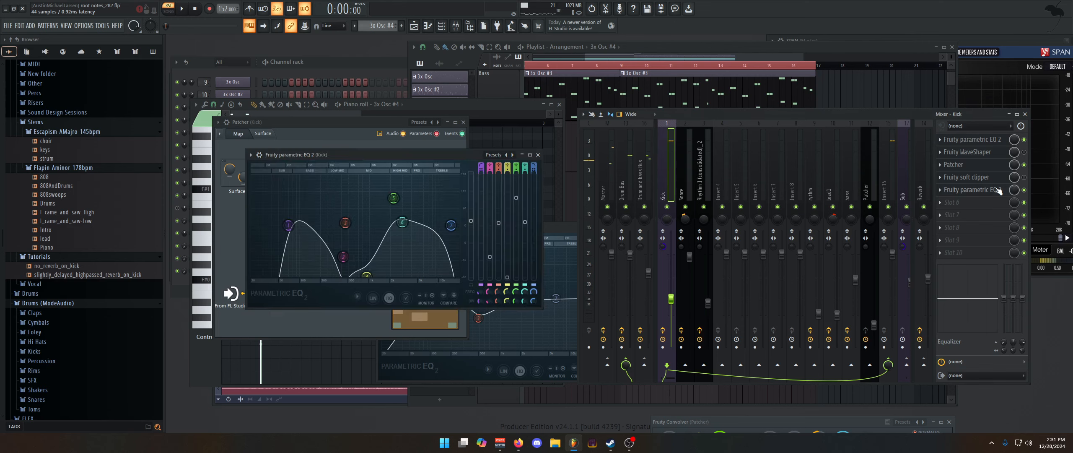
{"action": "key", "text": "space"}
{"action": "key", "text": "space"}
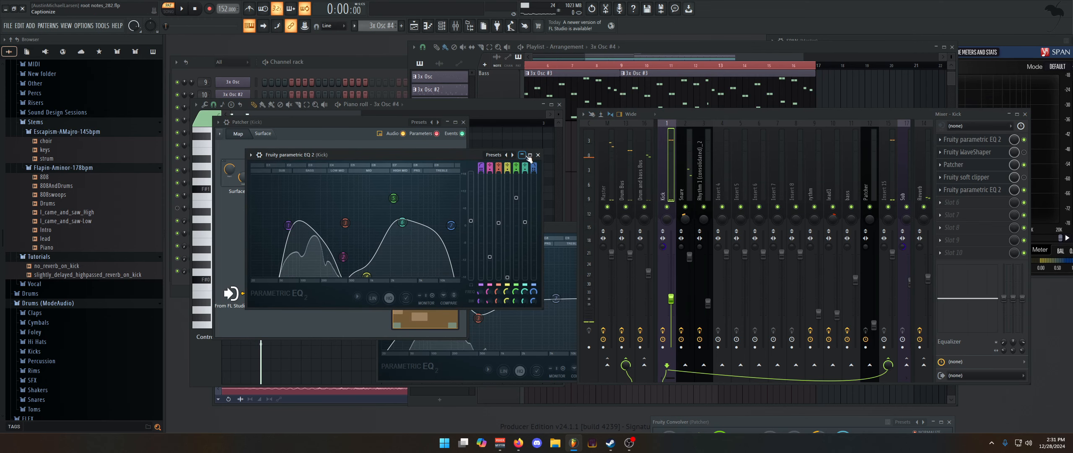
{"action": "left_click", "coordinate": [538, 155]}
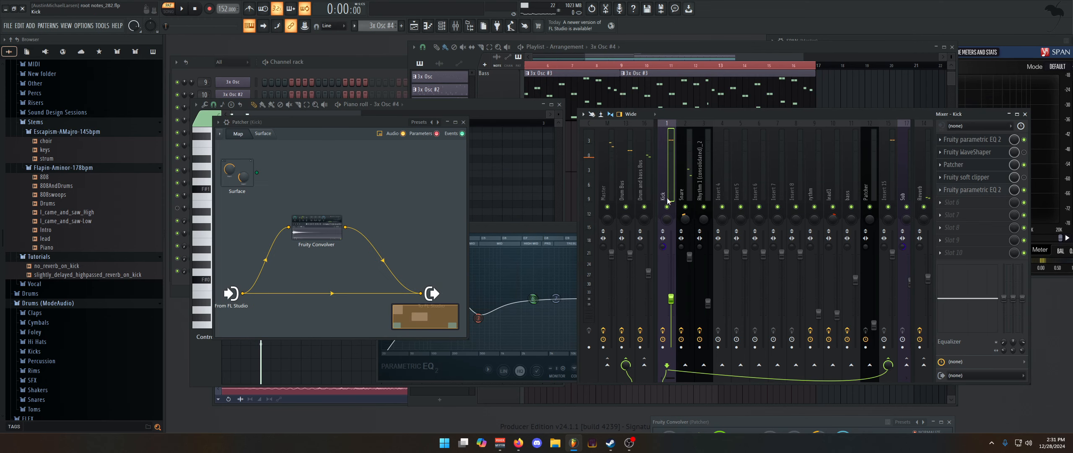
Select the Drum Bus insert, open its Fruity soft clipper and play the pattern to hear the clipper's effect
{"action": "left_click", "coordinate": [623, 185]}
{"action": "left_click", "coordinate": [987, 165]}
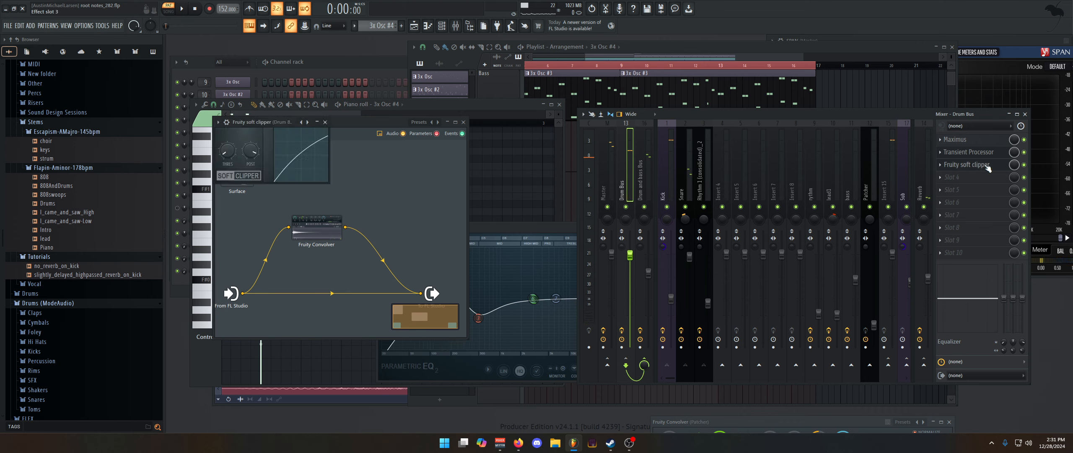
{"action": "key", "text": "space"}
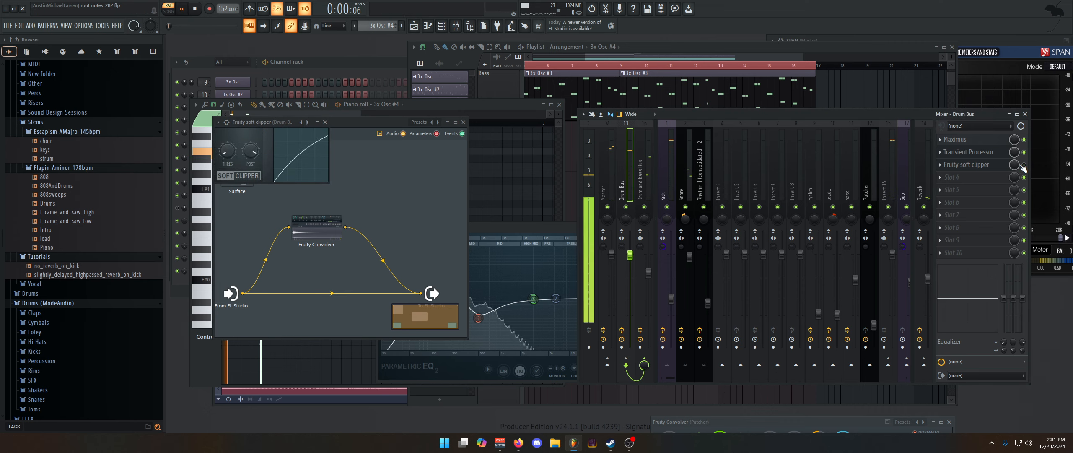
{"action": "key", "text": "space"}
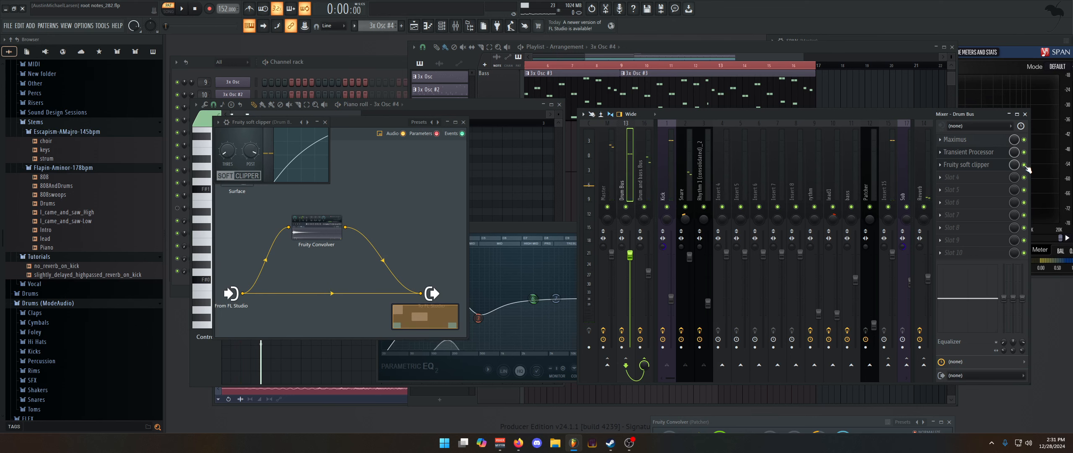
Open Maximus on the Drum Bus and compare the drums with it bypassed and enabled
{"action": "left_click", "coordinate": [993, 142]}
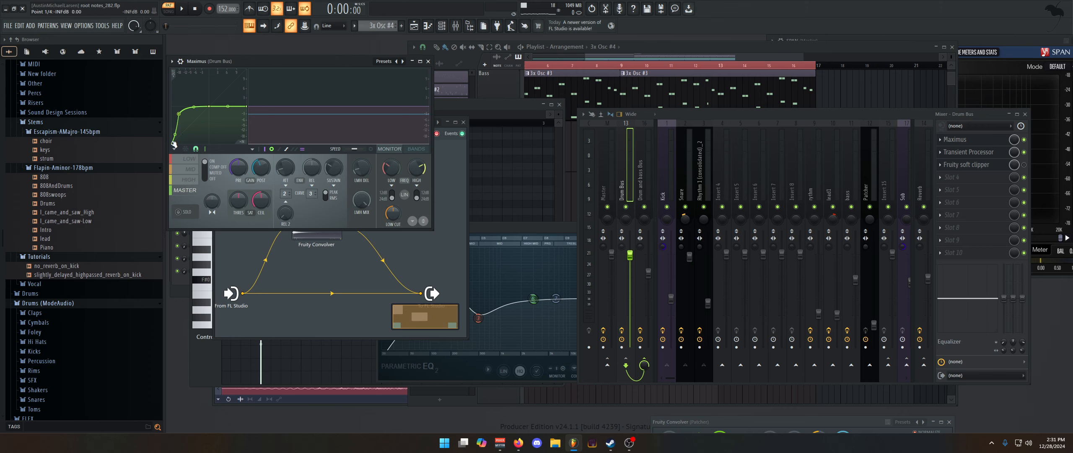
{"action": "key", "text": "space"}
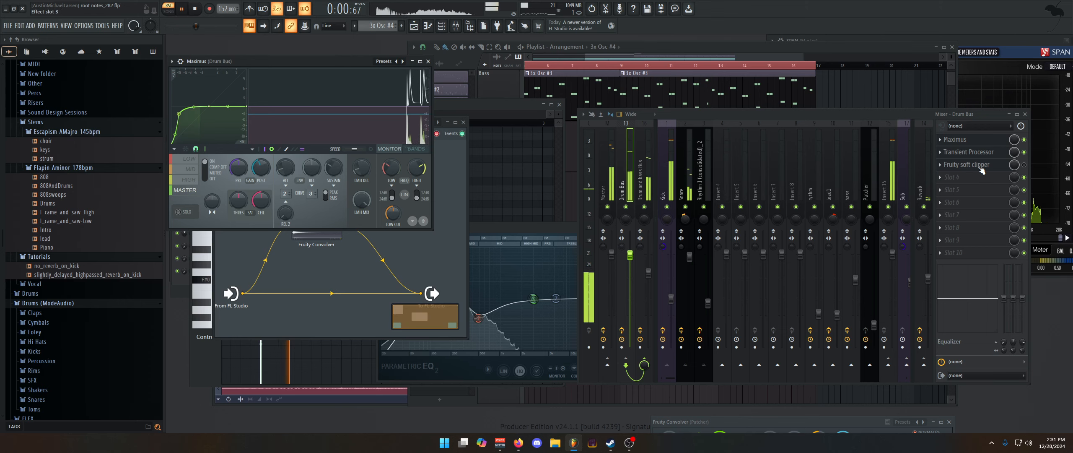
{"action": "left_click", "coordinate": [1024, 139]}
{"action": "key", "text": "space"}
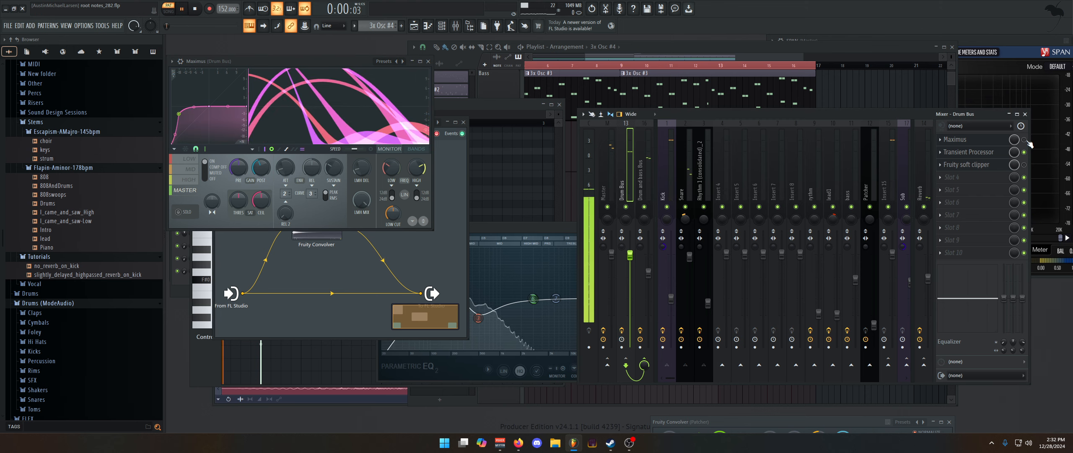
{"action": "key", "text": "space"}
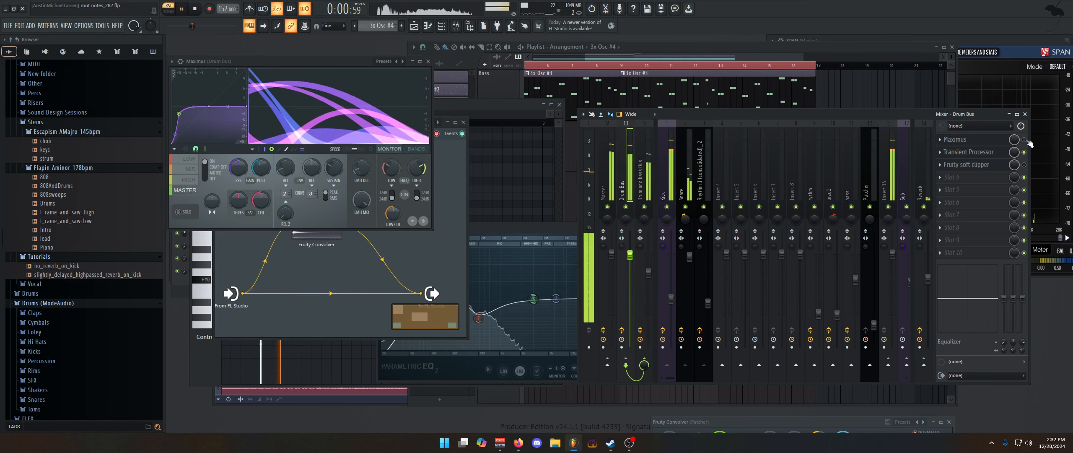
{"action": "left_click", "coordinate": [1024, 139]}
{"action": "key", "text": "space"}
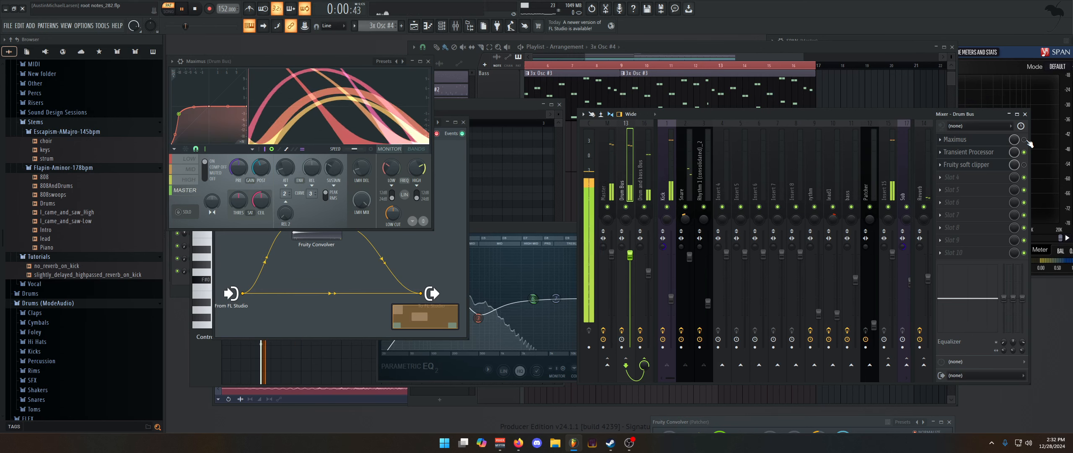
{"action": "key", "text": "space"}
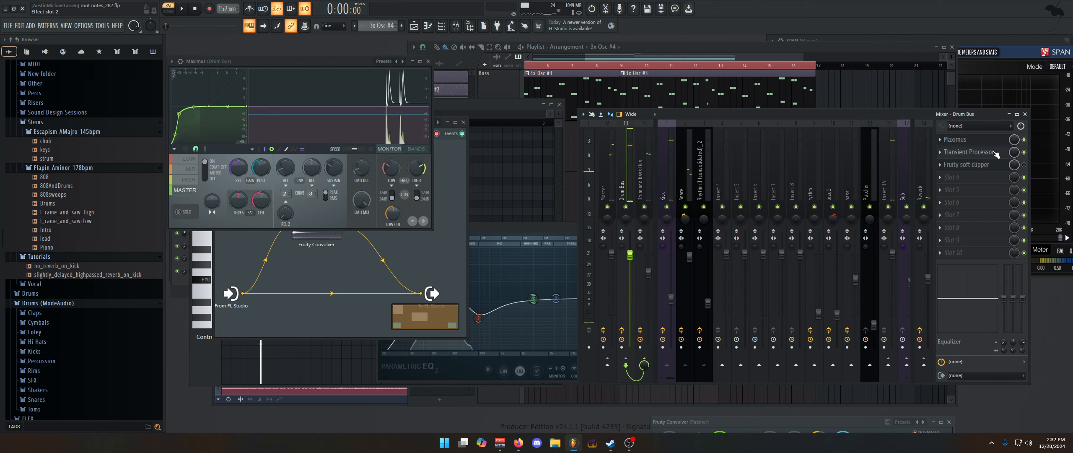
Open the Drum Bus Transient Processor, compare the pattern with it bypassed and enabled, and close it
{"action": "left_click", "coordinate": [1010, 154]}
{"action": "left_click", "coordinate": [1024, 152]}
{"action": "key", "text": "space"}
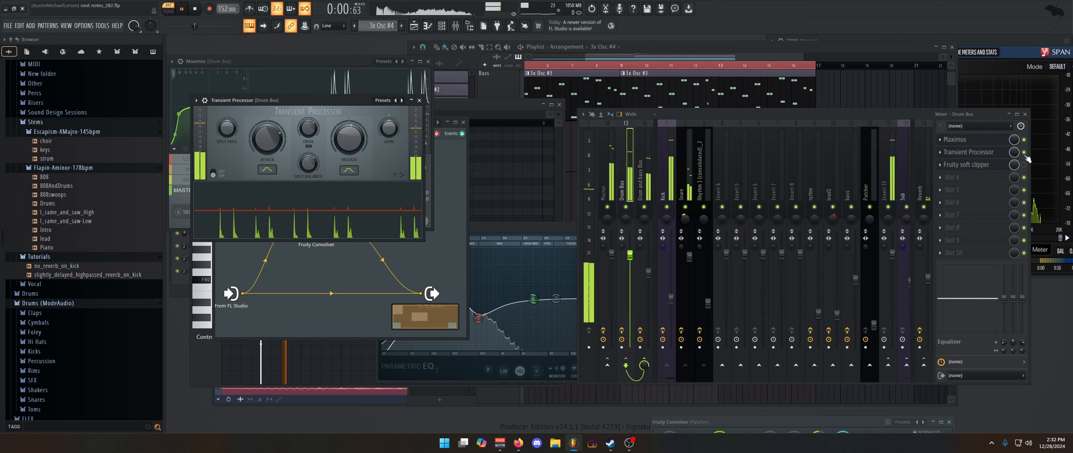
{"action": "left_click", "coordinate": [1023, 152]}
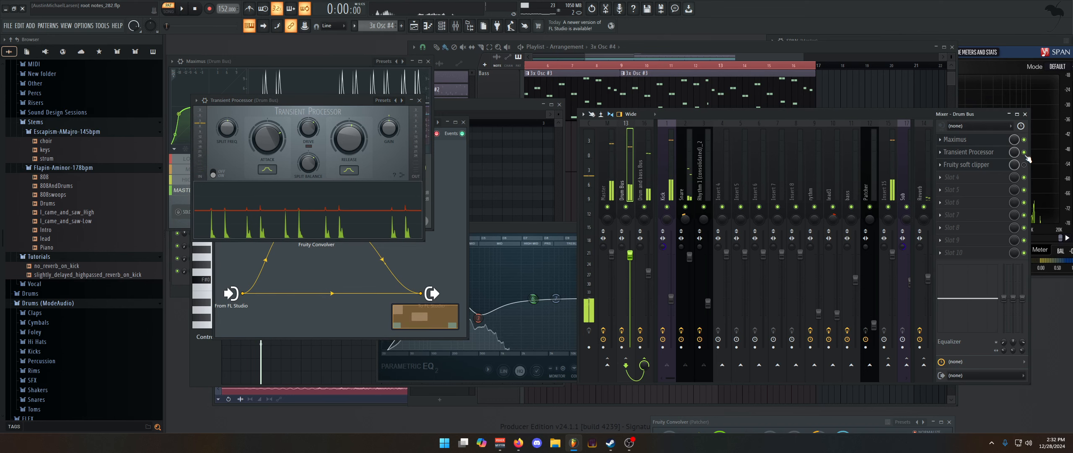
{"action": "key", "text": "space"}
{"action": "left_click", "coordinate": [419, 101]}
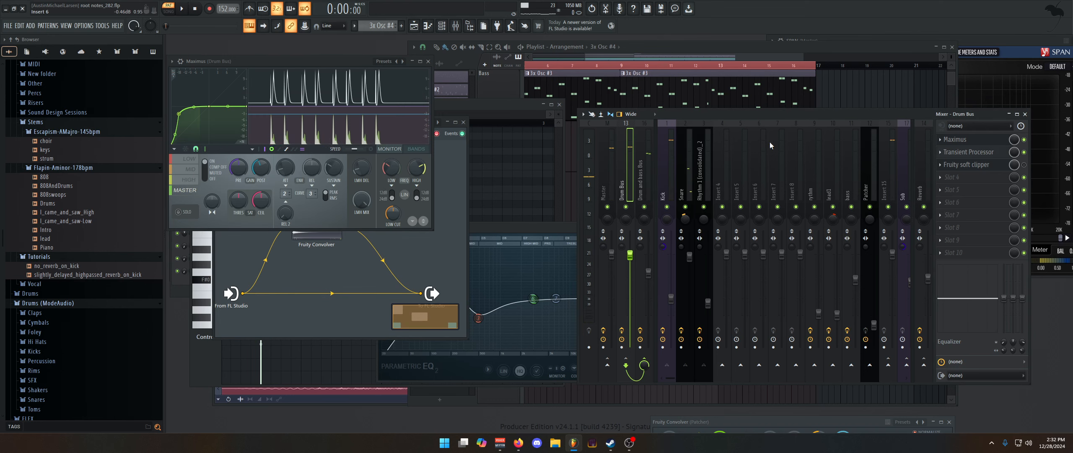
Select the Snare insert, open its Patcher and the Effector module inside, and play the pattern
{"action": "left_click", "coordinate": [689, 194]}
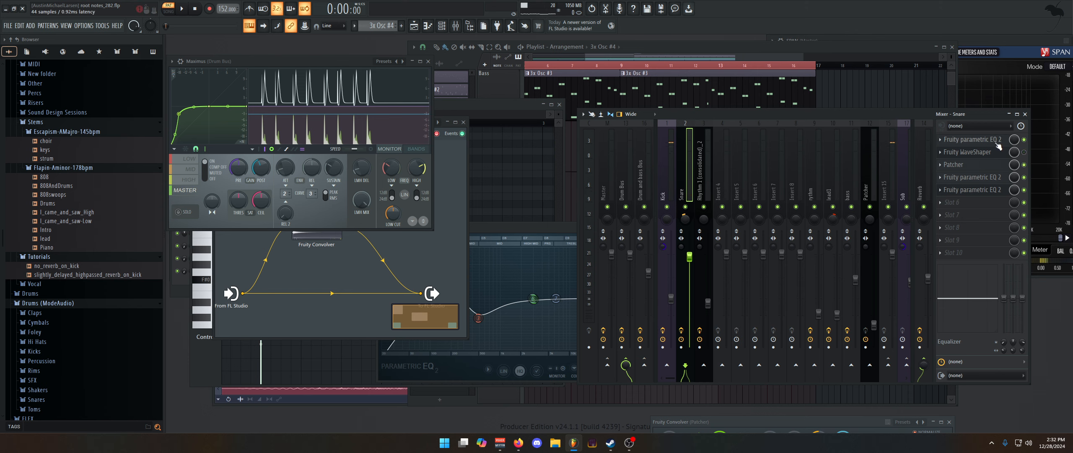
{"action": "left_click", "coordinate": [991, 168]}
{"action": "left_click", "coordinate": [334, 231]}
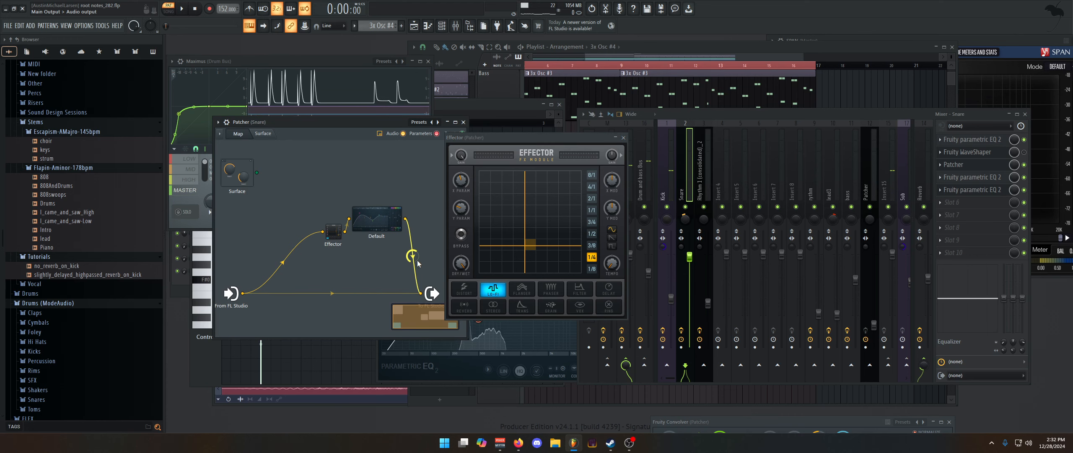
{"action": "key", "text": "space"}
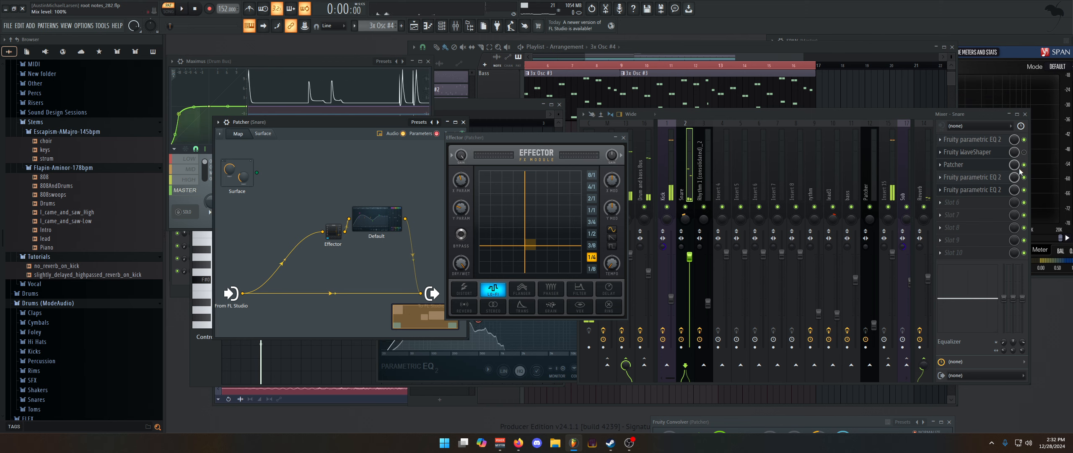
{"action": "key", "text": "space"}
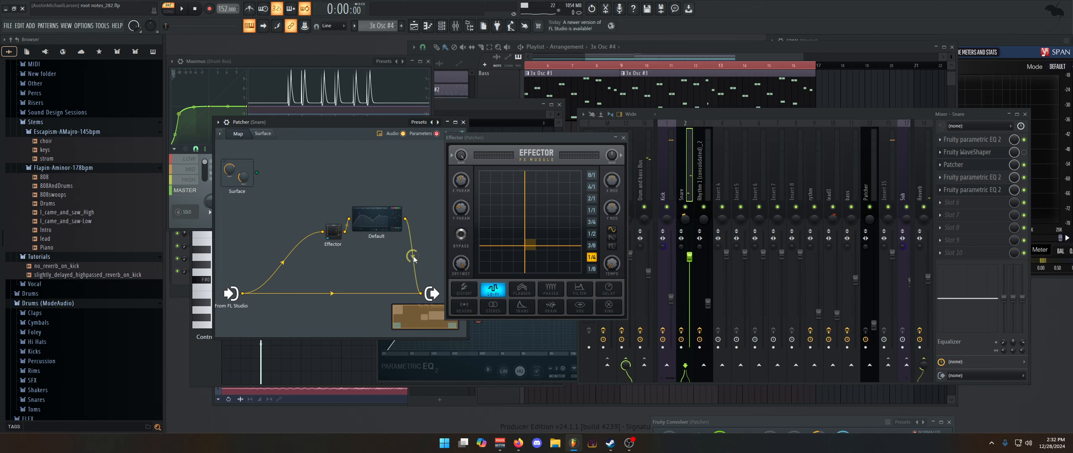
Compare the snare with and without the Effector branch by toggling its output connection in Patcher during playback
{"action": "left_click", "coordinate": [414, 259]}
{"action": "key", "text": "space"}
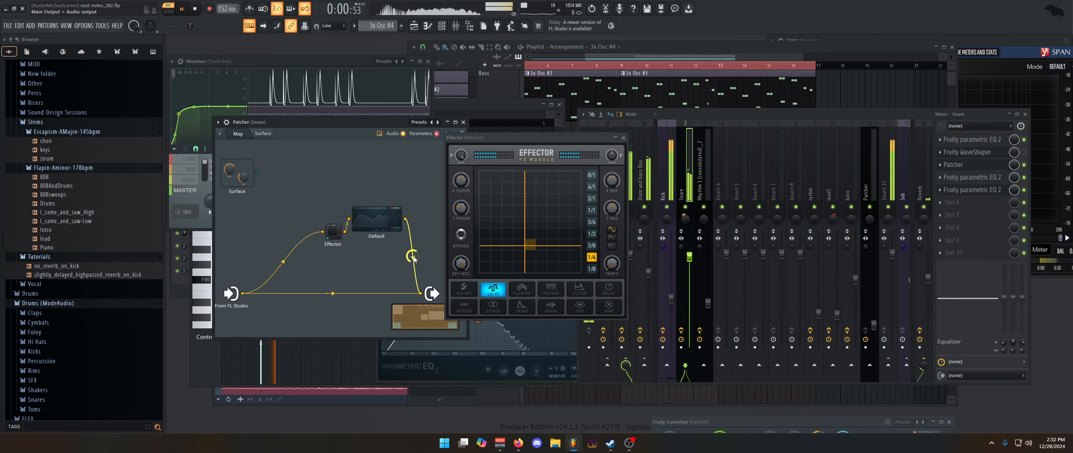
{"action": "key", "text": "space"}
{"action": "left_click", "coordinate": [414, 259]}
{"action": "left_click", "coordinate": [413, 259]}
{"action": "key", "text": "space"}
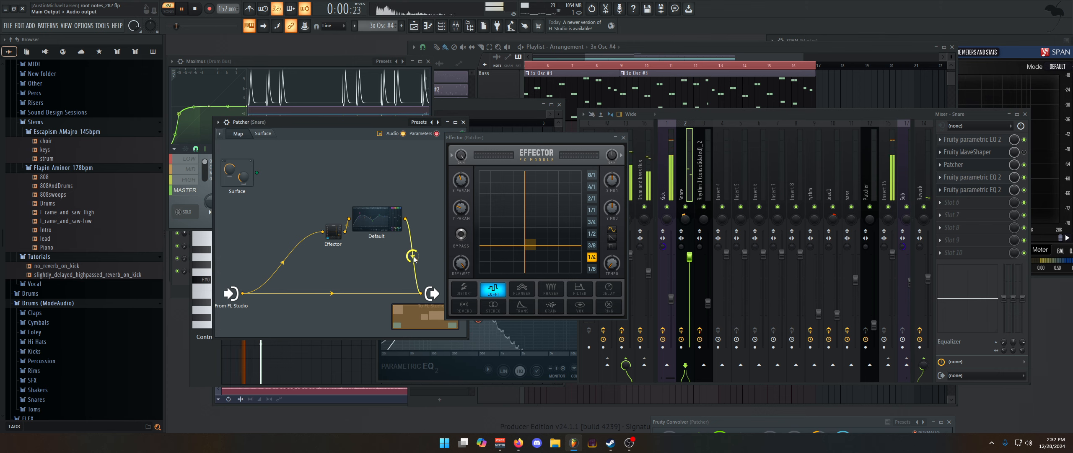
{"action": "key", "text": "space"}
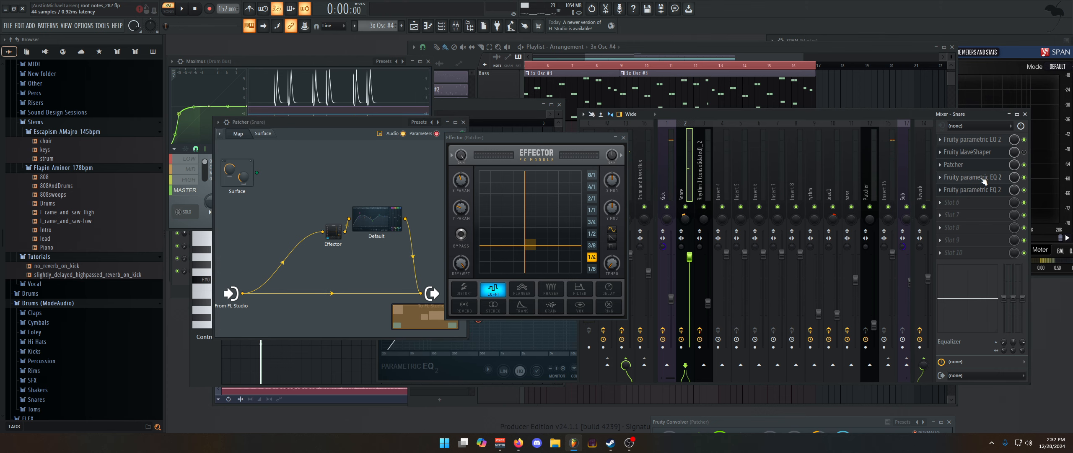
Open the Snare insert's second Fruity parametric EQ 2, compare playback with the Patcher and later EQs bypassed and re-enabled, and close the EQ
{"action": "left_click", "coordinate": [981, 178]}
{"action": "key", "text": "space"}
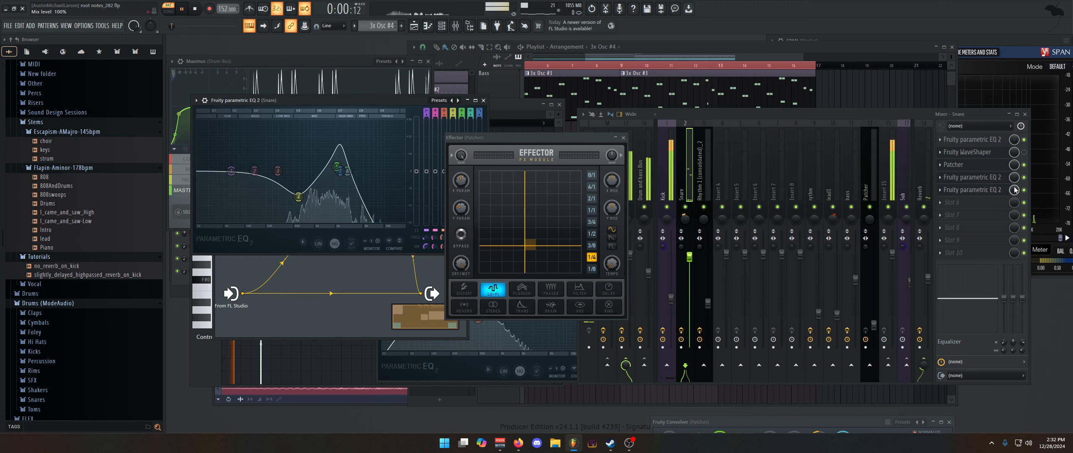
{"action": "left_click", "coordinate": [1024, 177]}
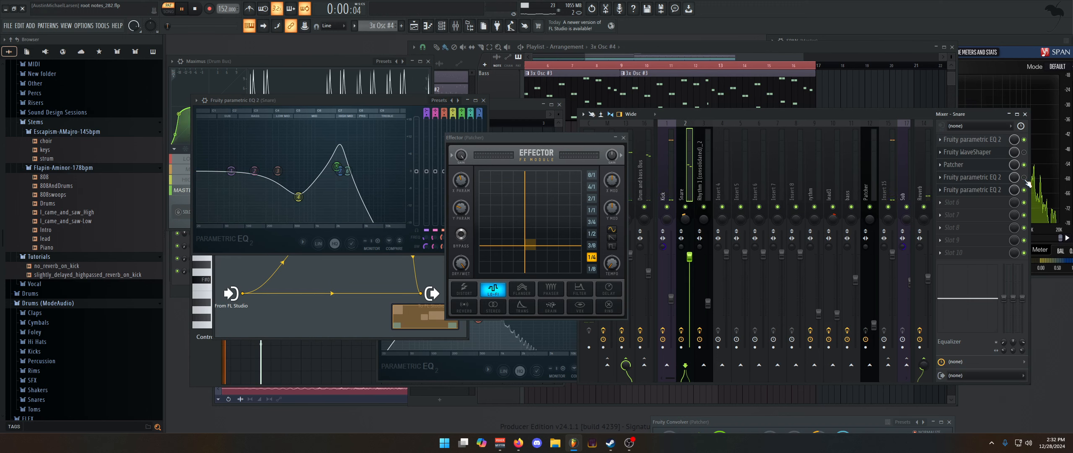
{"action": "left_click", "coordinate": [1024, 165]}
{"action": "left_click", "coordinate": [1024, 190]}
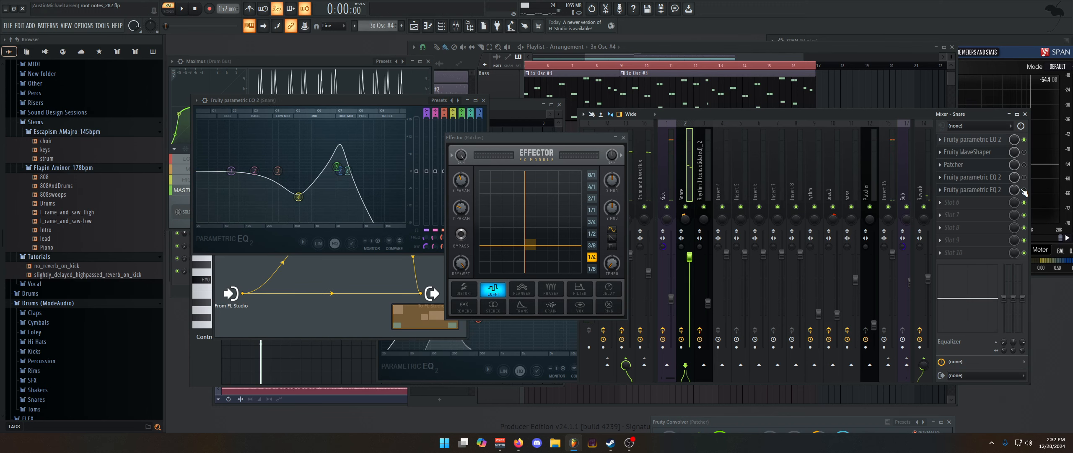
{"action": "left_click", "coordinate": [1024, 190]}
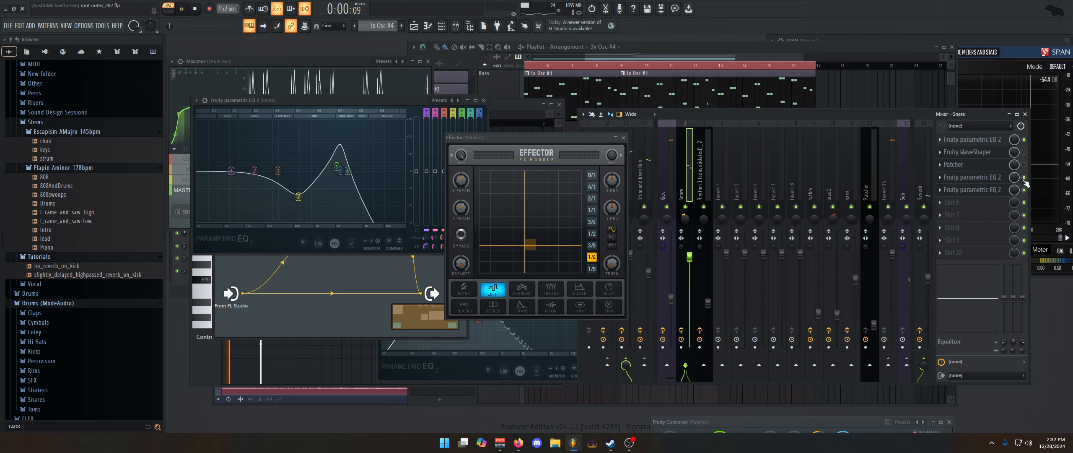
{"action": "left_click", "coordinate": [1023, 177]}
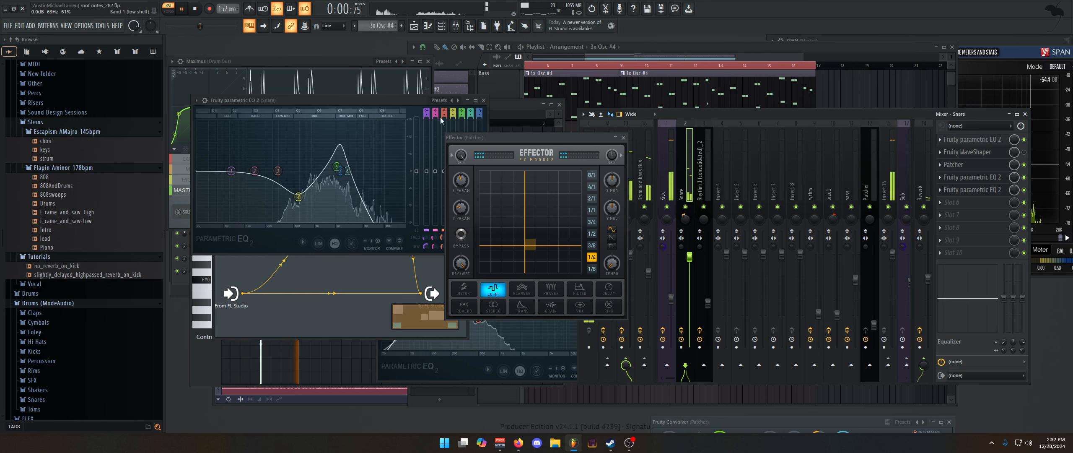
{"action": "key", "text": "space"}
{"action": "left_click", "coordinate": [483, 100]}
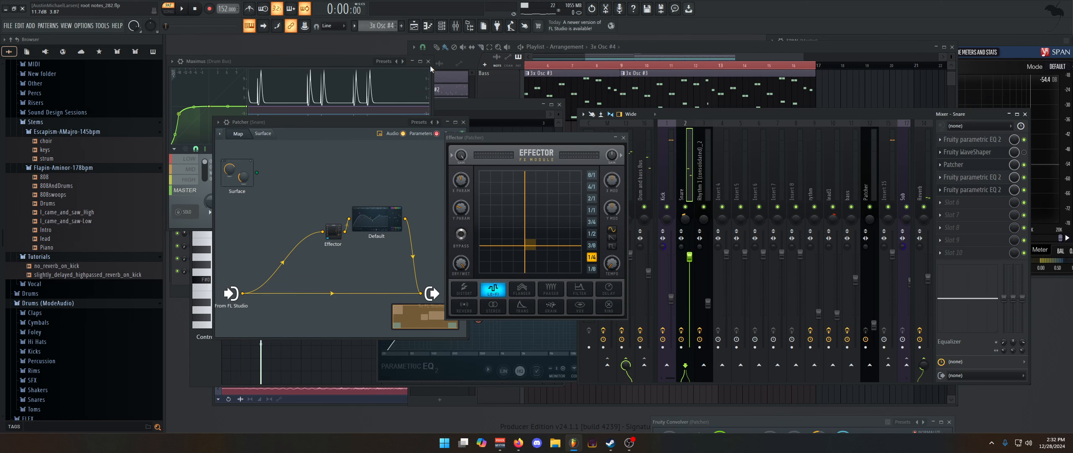
Open the Track 1 (consolidated)_2 snare channel from the channel rack, inspect its sample and settings, and close it
{"action": "left_click", "coordinate": [443, 28]}
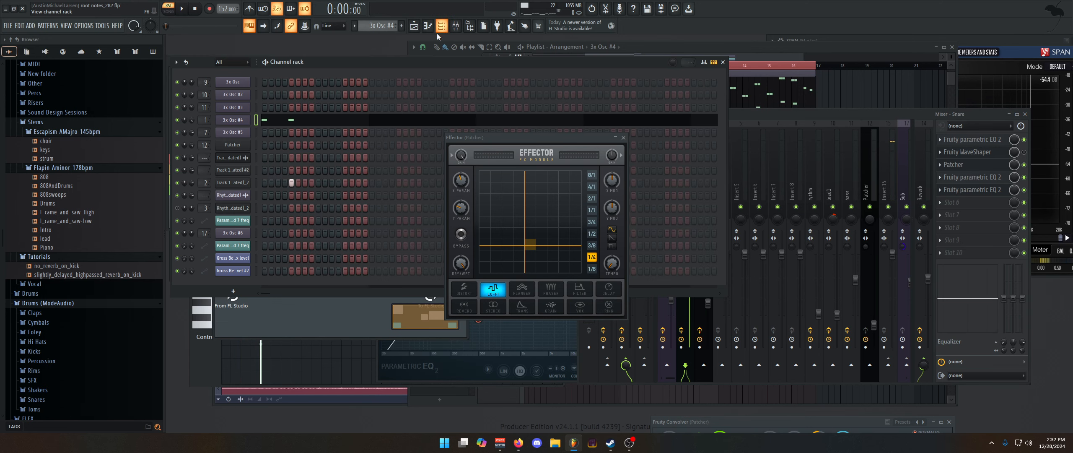
{"action": "left_click", "coordinate": [241, 184]}
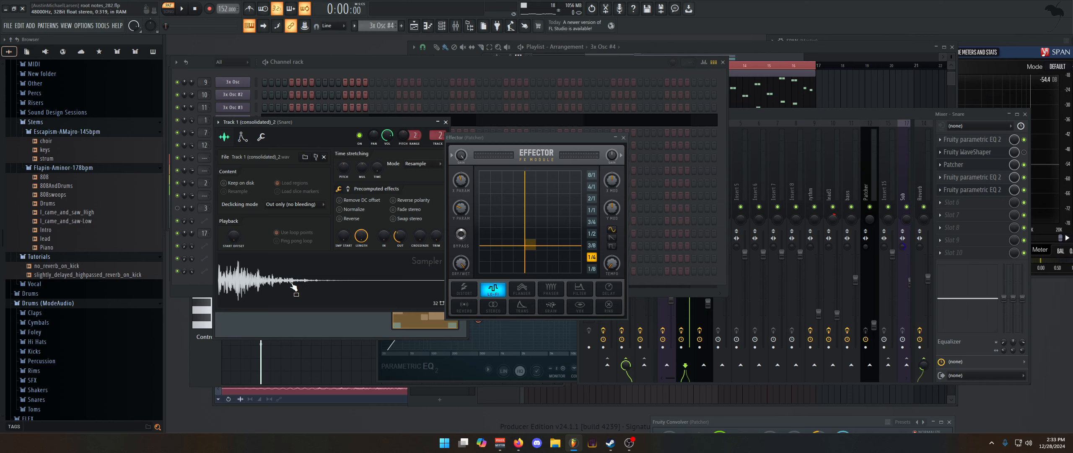
{"action": "left_click", "coordinate": [446, 123]}
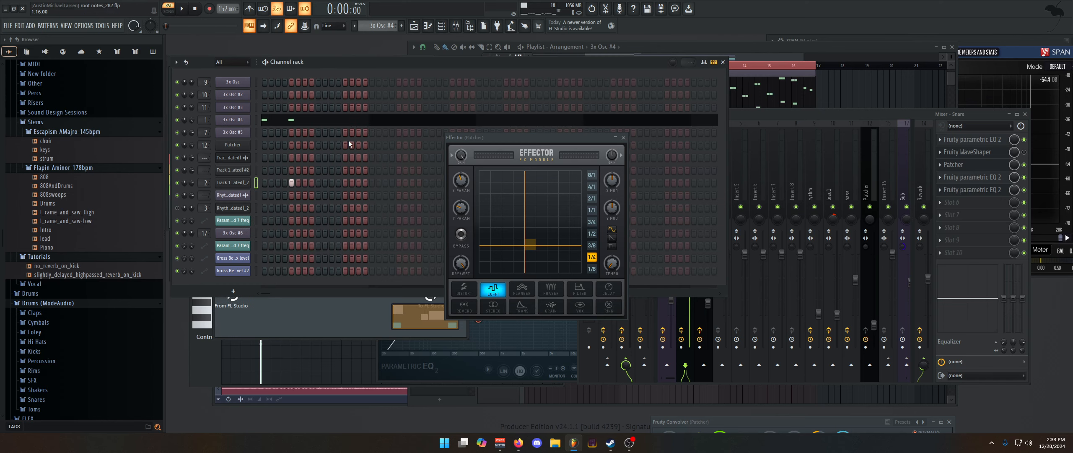
Go through the 3x Osc channels in the channel rack and view the list of plugins available for a new channel
{"action": "left_click", "coordinate": [241, 109]}
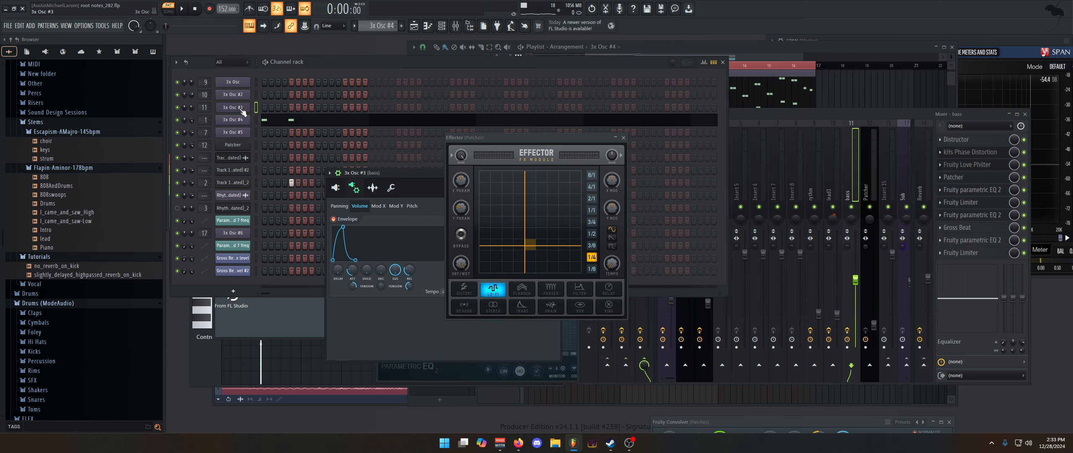
{"action": "left_click", "coordinate": [246, 85]}
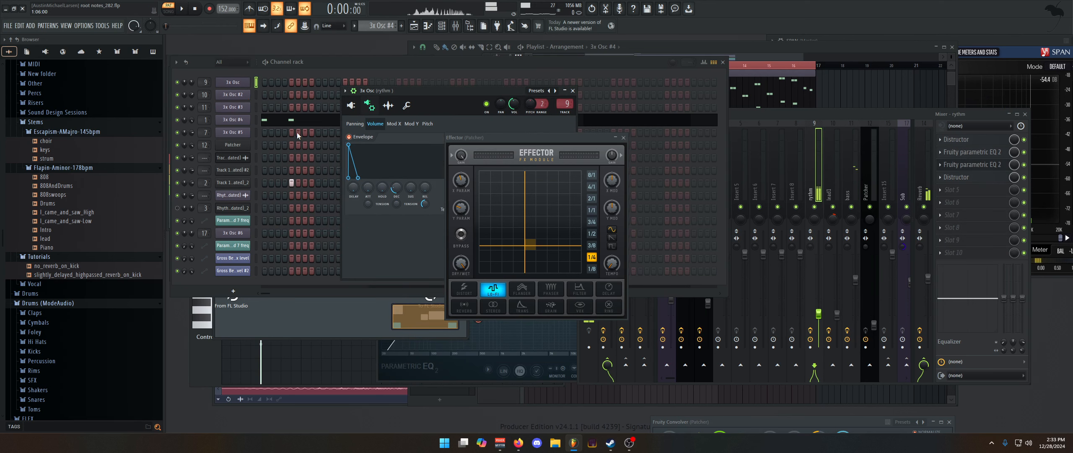
{"action": "left_click", "coordinate": [256, 96]}
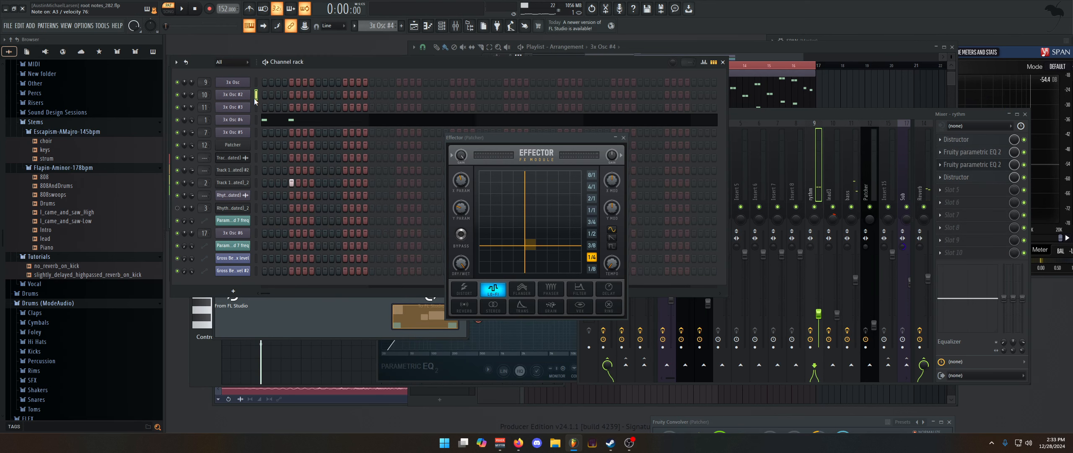
{"action": "left_click", "coordinate": [255, 133]}
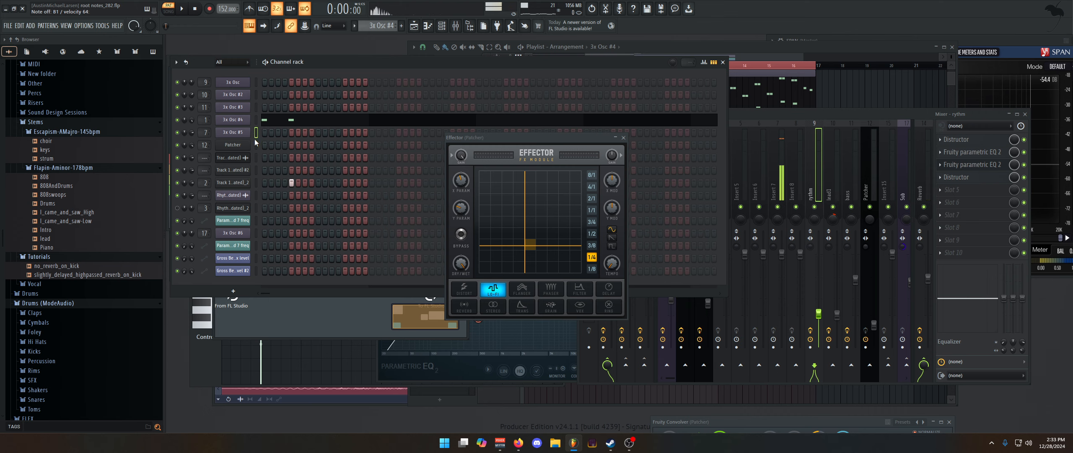
{"action": "left_click", "coordinate": [233, 290]}
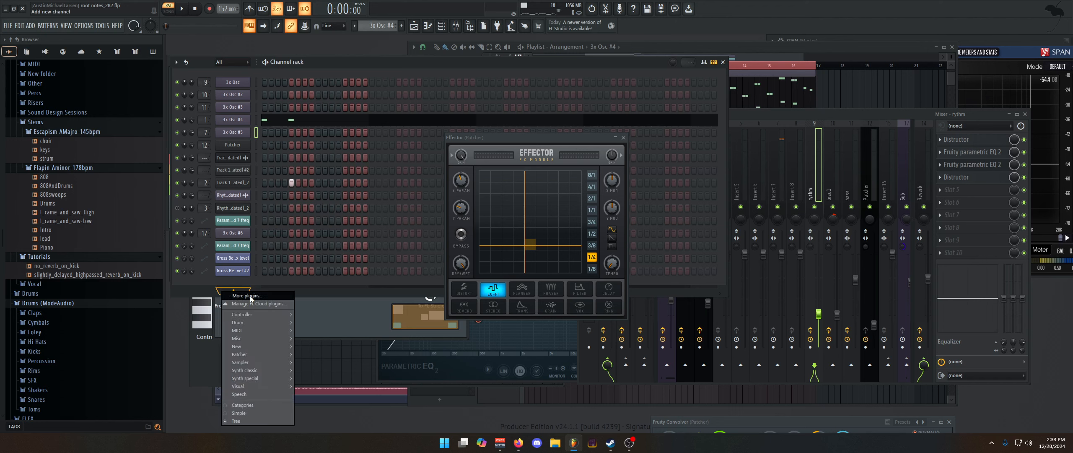
{"action": "left_click", "coordinate": [263, 285]}
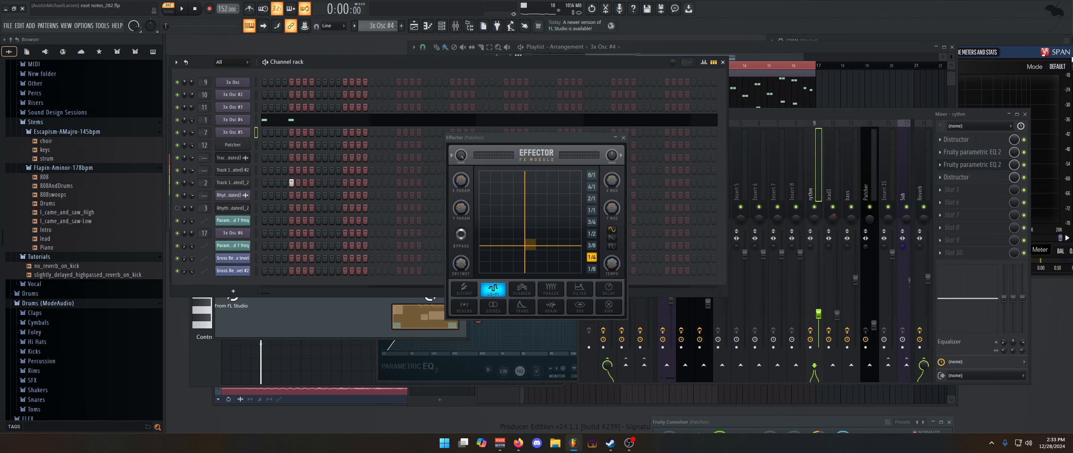
Bring the playlist to the front, close the Effector window, and play the arrangement from bar 9
{"action": "left_click", "coordinate": [779, 60]}
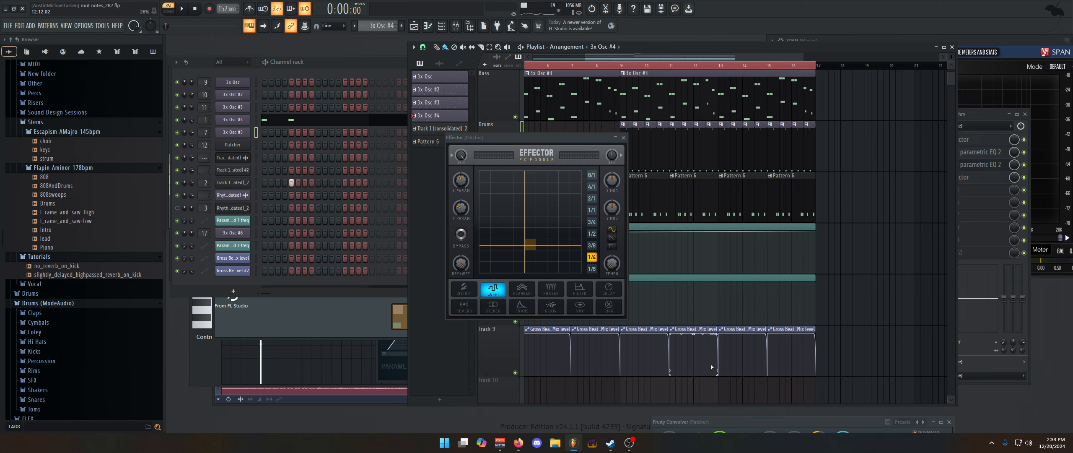
{"action": "left_click", "coordinate": [624, 137]}
{"action": "key", "text": "space"}
{"action": "left_click", "coordinate": [622, 66]}
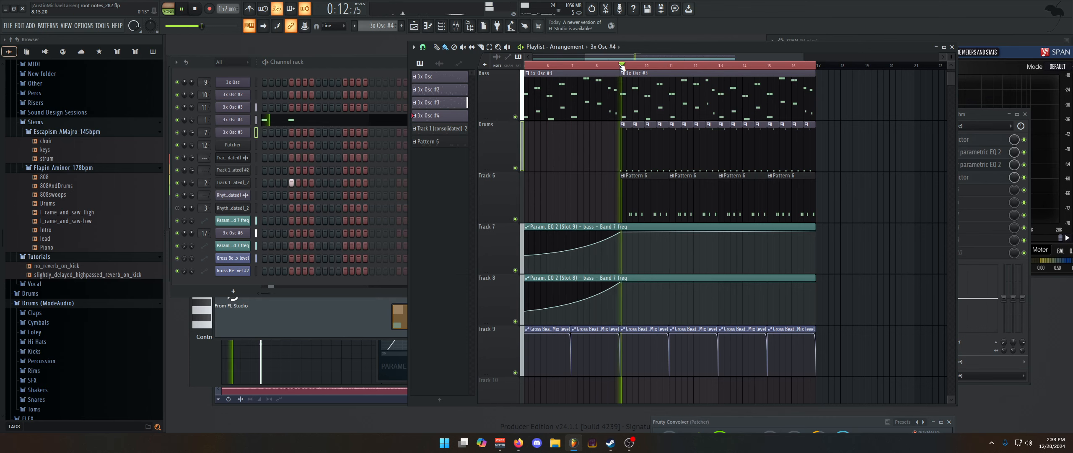
{"action": "scroll", "coordinate": [670, 347], "scroll_direction": "up", "scroll_amount": 3}
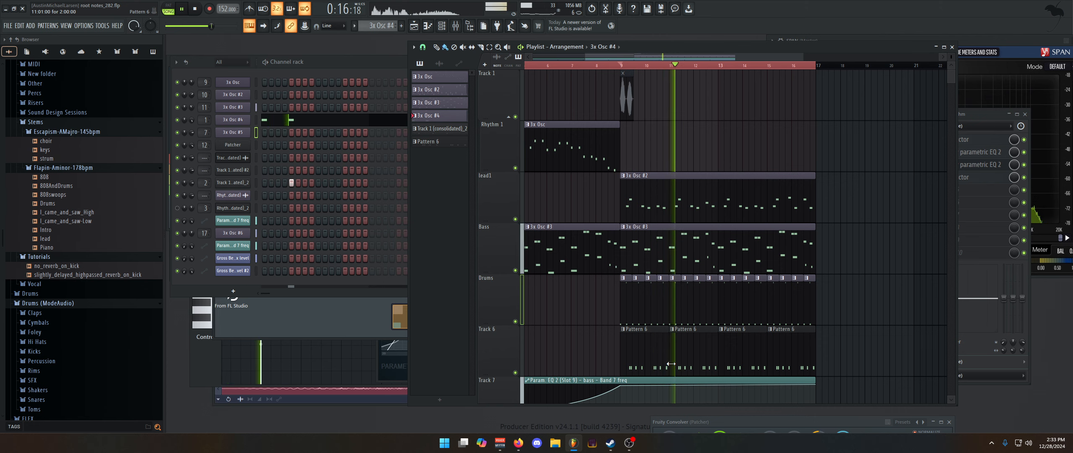
{"action": "key", "text": "space"}
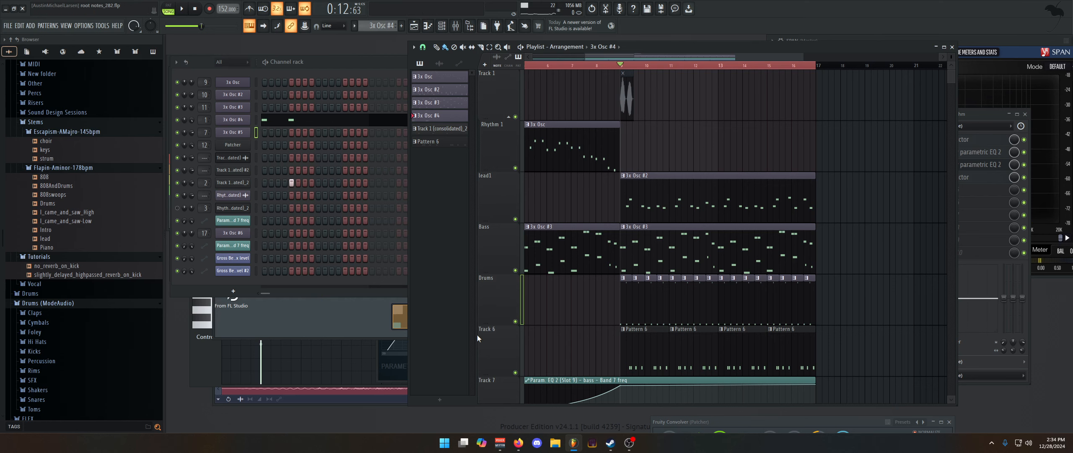
Solo the lead1 playlist track, play it, and select its 3x Osc #2 pattern
{"action": "scroll", "coordinate": [582, 257], "scroll_direction": "down", "scroll_amount": 1}
{"action": "right_click", "coordinate": [515, 168]}
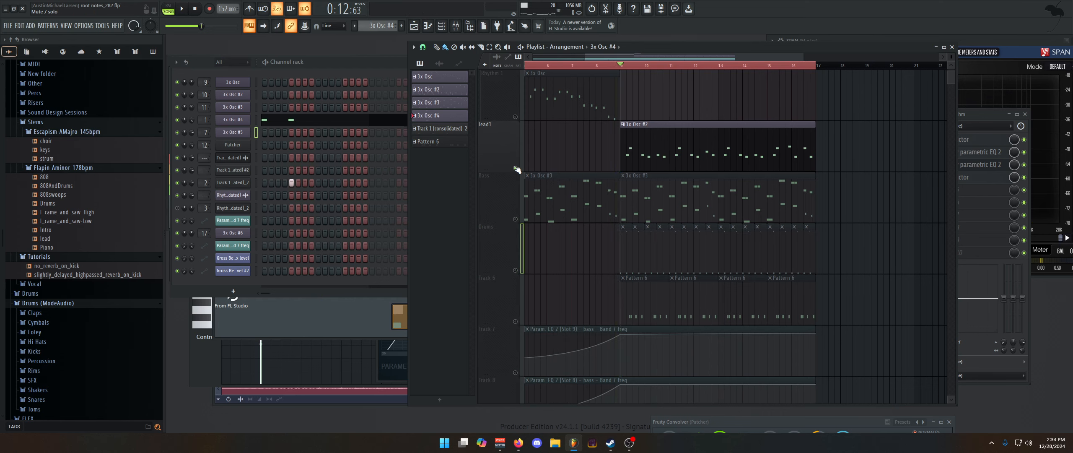
{"action": "key", "text": "space"}
{"action": "left_click", "coordinate": [655, 162]}
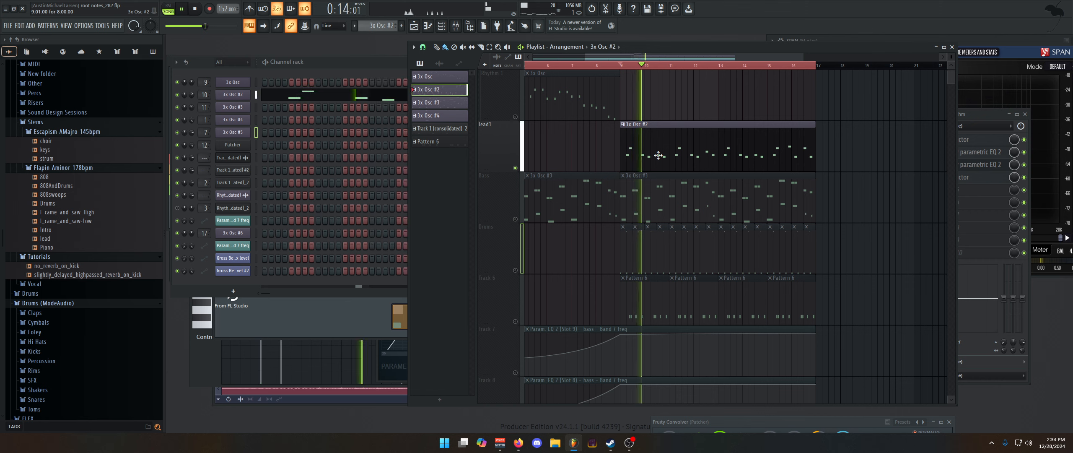
Open the 3x Osc #2 channel, examine its volume envelope and LFO during playback, and check its Mod X and sample settings
{"action": "left_click", "coordinate": [236, 96]}
{"action": "key", "text": "space"}
{"action": "left_click", "coordinate": [335, 162]}
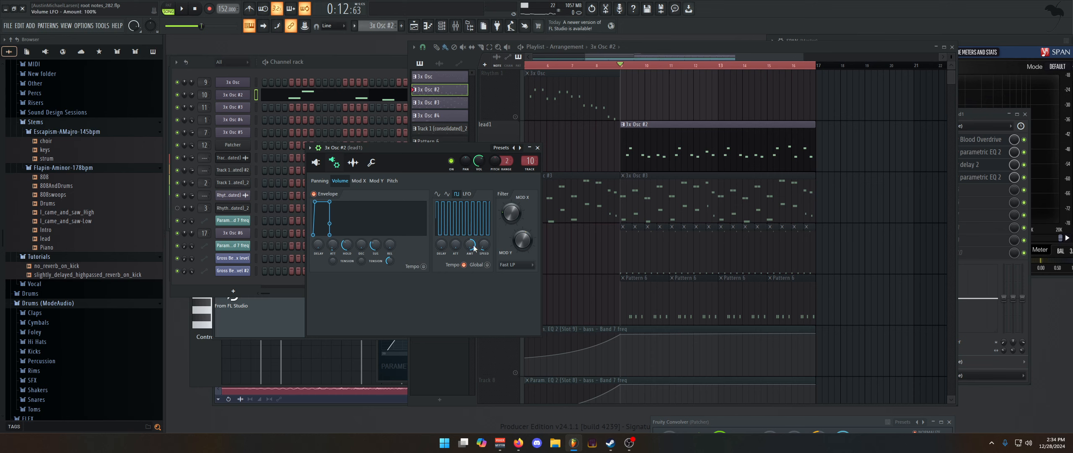
{"action": "key", "text": "space"}
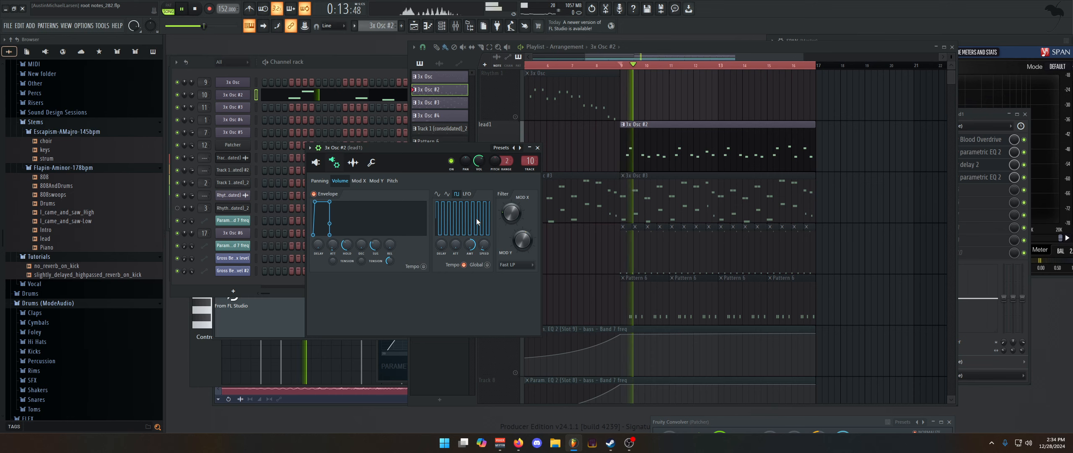
{"action": "key", "text": "space"}
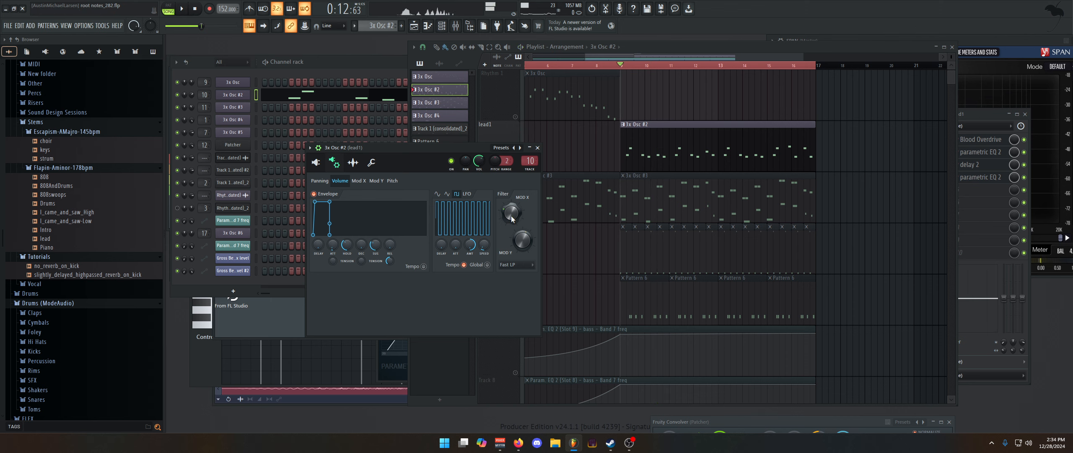
{"action": "left_click", "coordinate": [358, 180]}
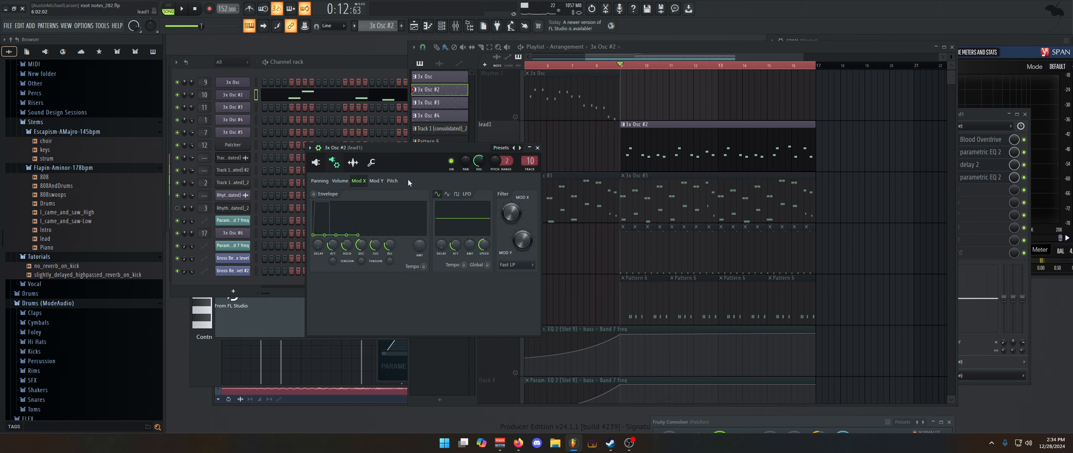
{"action": "left_click", "coordinate": [352, 163]}
Show the lead1 insert in the mixer, open its Fruity delay 2, and listen to the lead's effects during playback
{"action": "key", "text": "F9"}
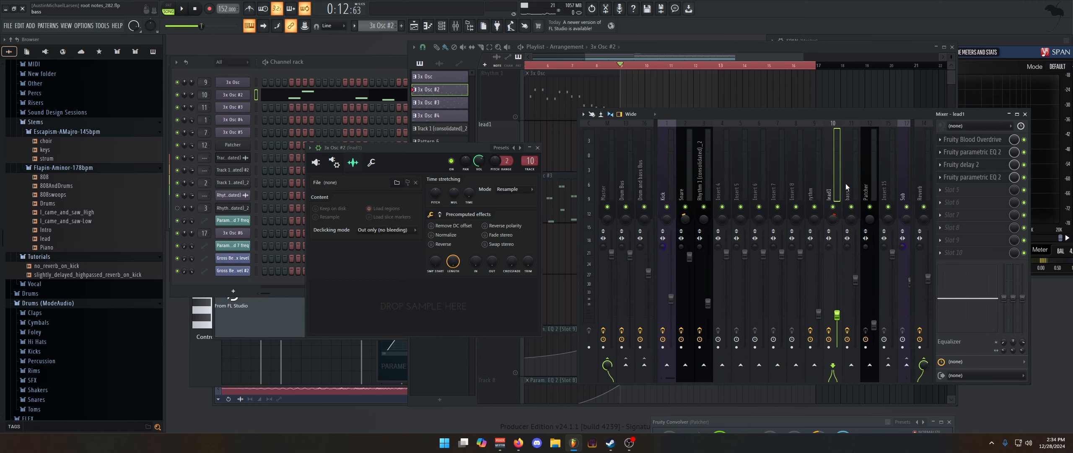
{"action": "key", "text": "space"}
{"action": "left_click_drag", "start_coordinate": [673, 377], "coordinate": [678, 378]}
{"action": "key", "text": "space"}
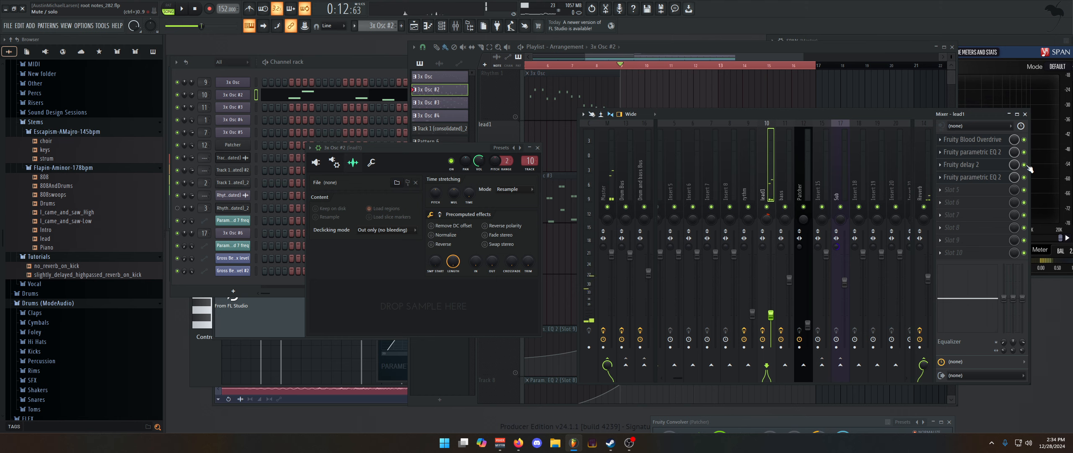
{"action": "left_click", "coordinate": [998, 168]}
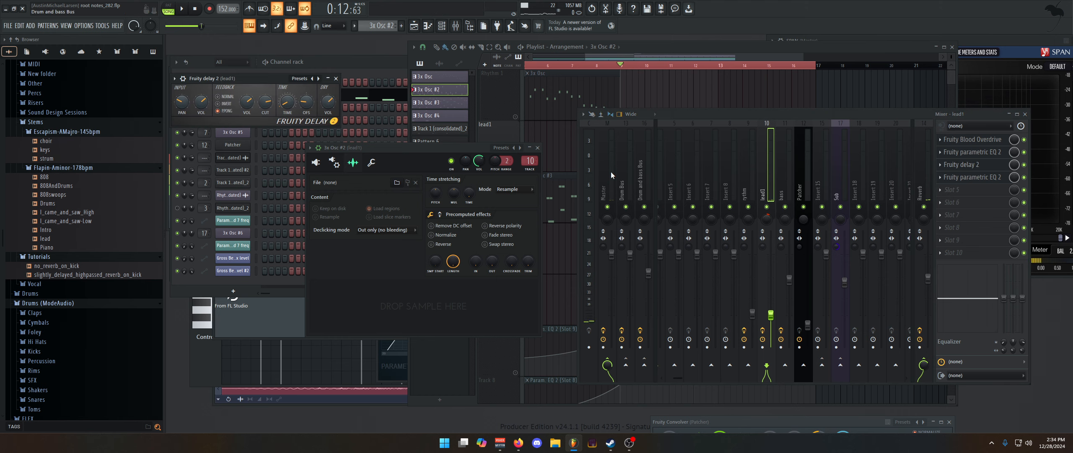
{"action": "key", "text": "space"}
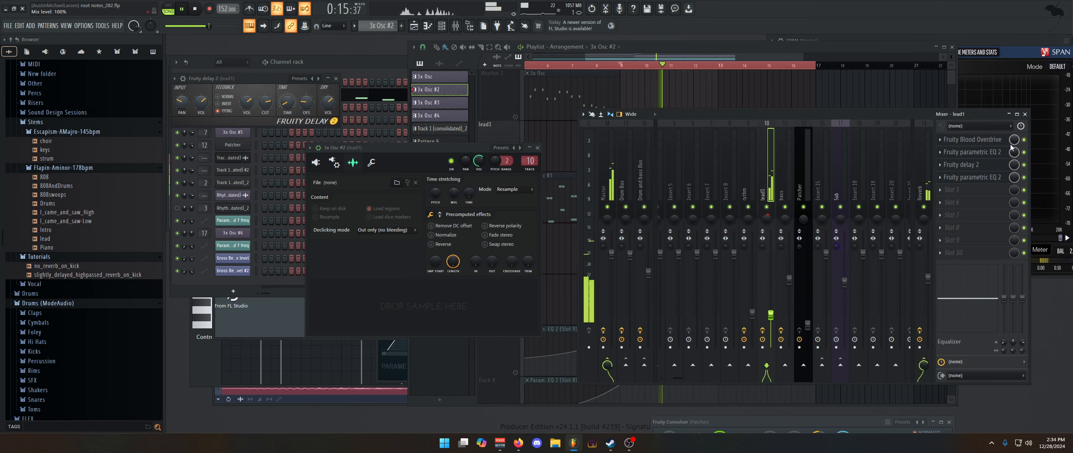
{"action": "key", "text": "space"}
Open the lead1 insert's Fruity Blood Overdrive and compare playback with it bypassed and enabled
{"action": "left_click", "coordinate": [989, 142]}
{"action": "key", "text": "space"}
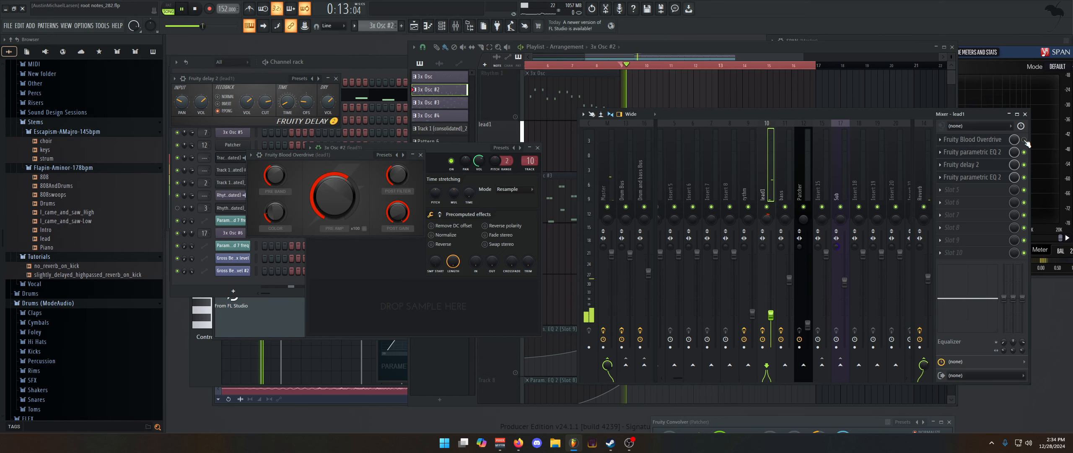
{"action": "key", "text": "space"}
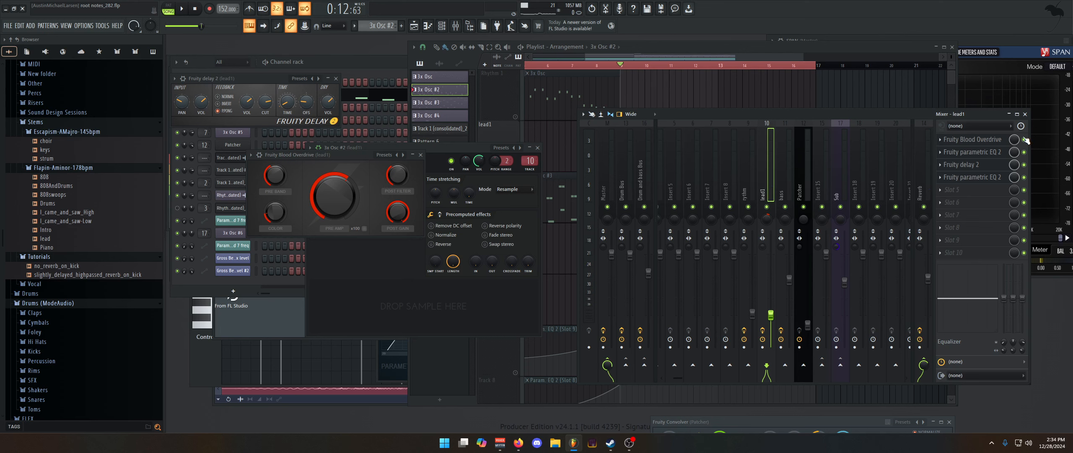
Compare the lead with the first Fruity parametric EQ 2 bypassed and enabled, inspect its curve, and close it
{"action": "key", "text": "space"}
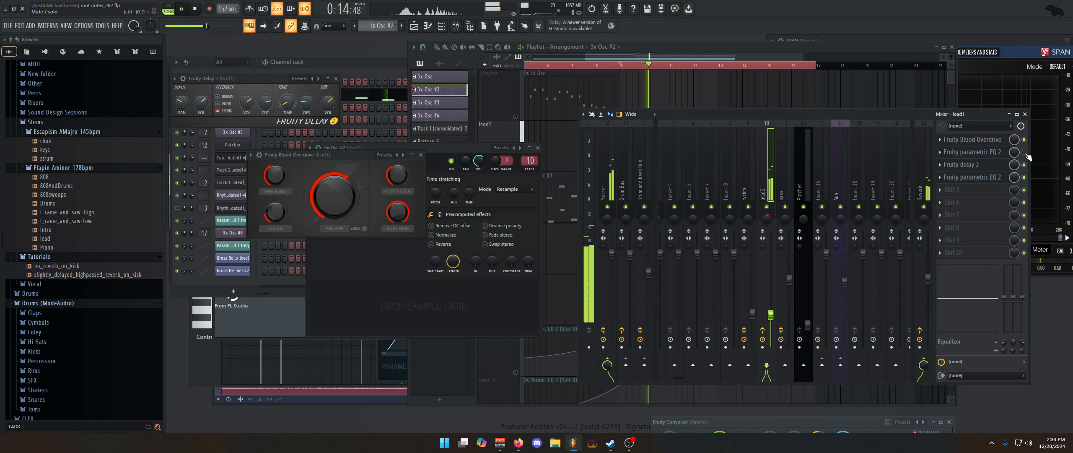
{"action": "left_click", "coordinate": [972, 152]}
{"action": "key", "text": "space"}
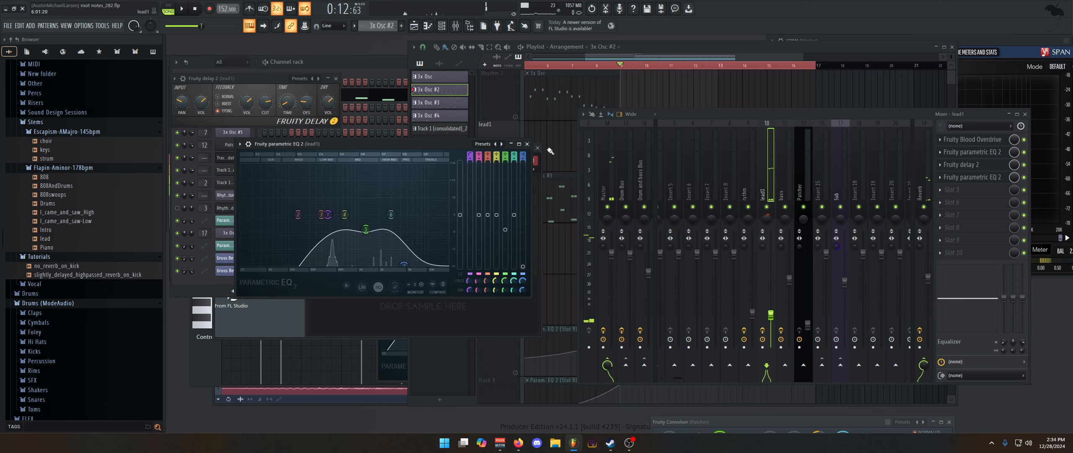
{"action": "left_click", "coordinate": [527, 144]}
Open the lead1 insert's second Fruity parametric EQ 2 and compare playback with it bypassed and enabled
{"action": "left_click", "coordinate": [971, 177]}
{"action": "key", "text": "space"}
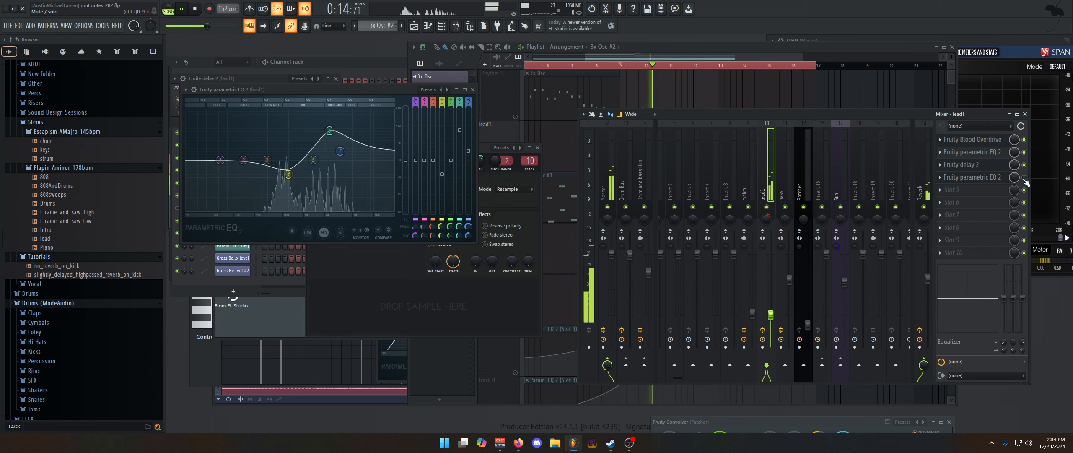
{"action": "key", "text": "space"}
{"action": "key", "text": "space"}
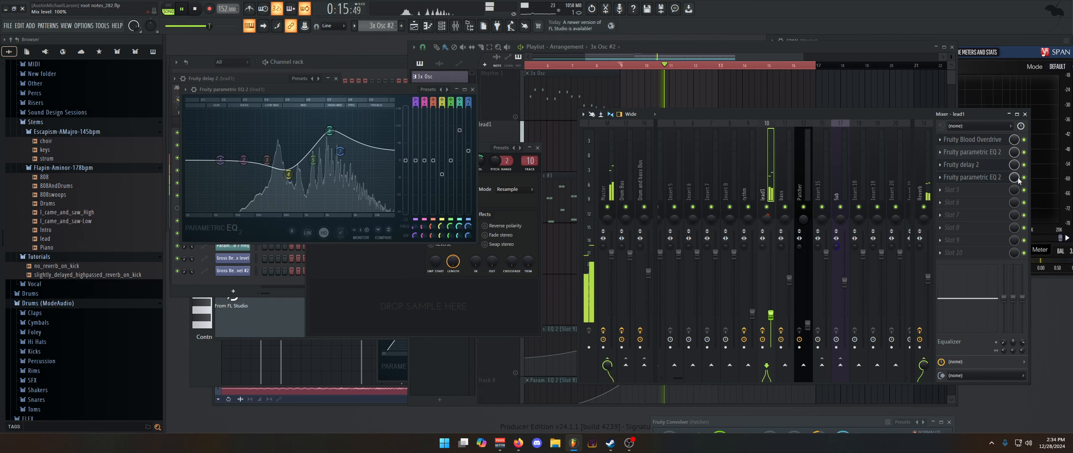
{"action": "key", "text": "space"}
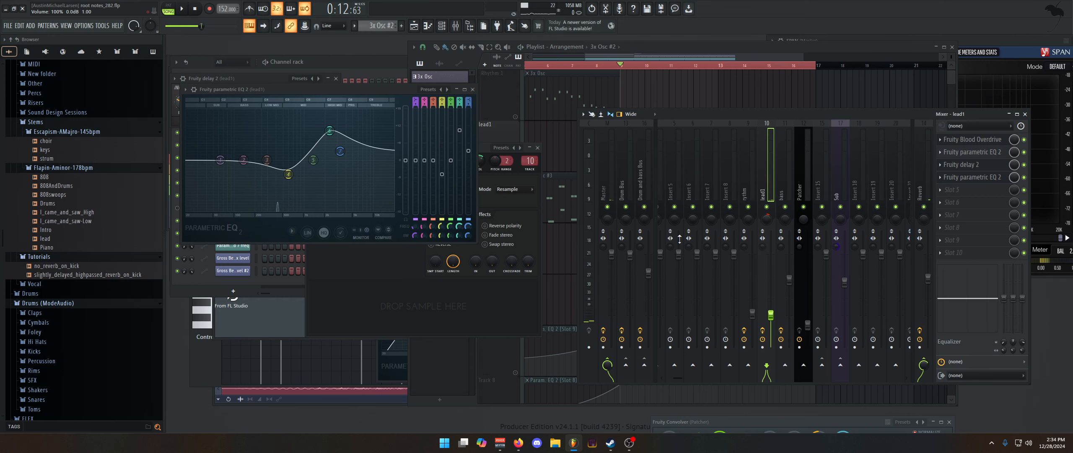
{"action": "left_click", "coordinate": [630, 443]}
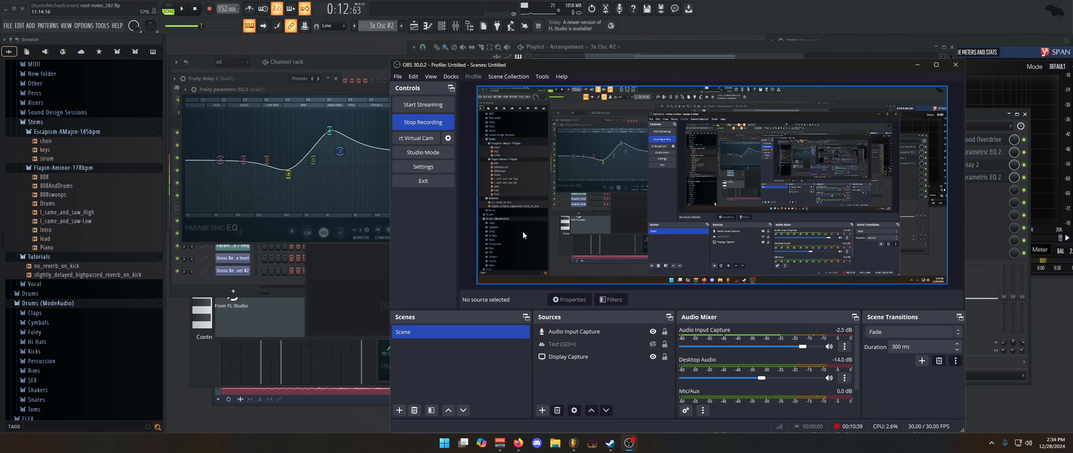